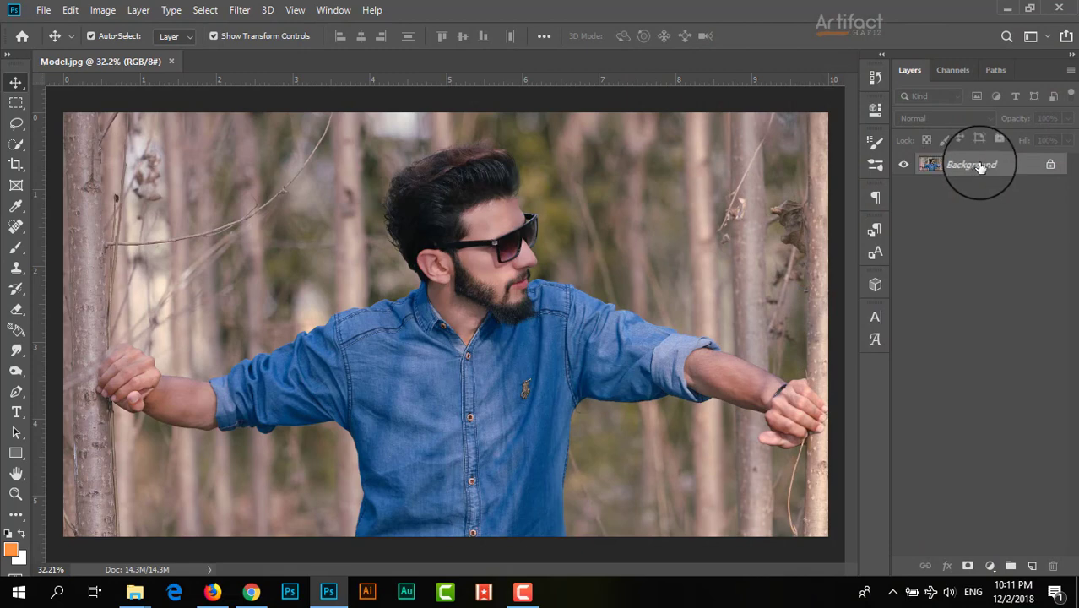
# Duplicate the Background layer, convert the copy to a smart object, and start the Camera Raw Filter.
pyautogui.moveTo(979, 167); pyautogui.dragTo(1035, 565)
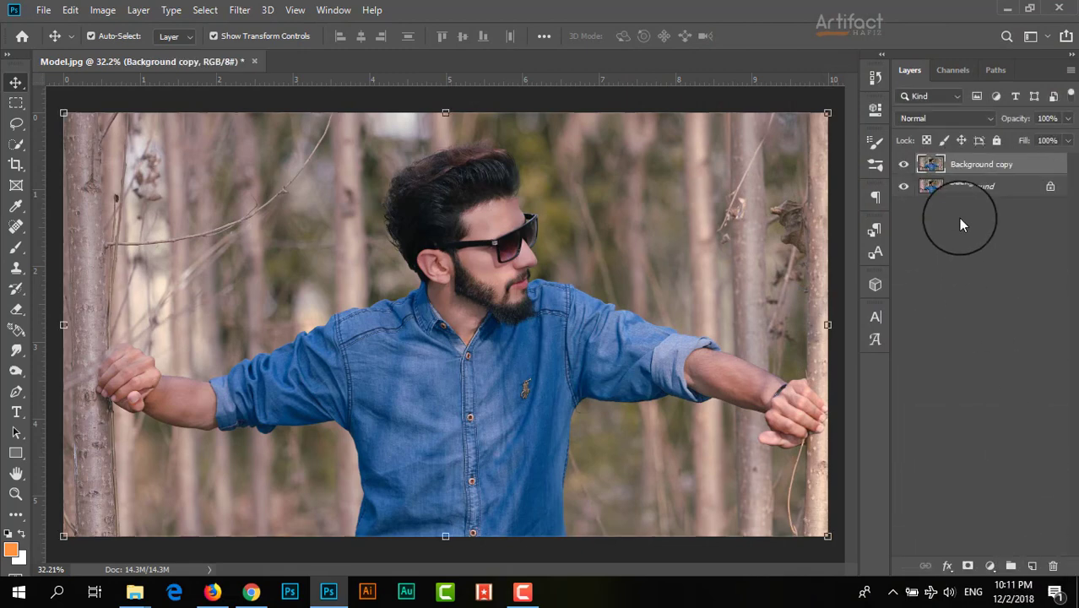
pyautogui.rightClick(970, 166)
pyautogui.click(862, 206)
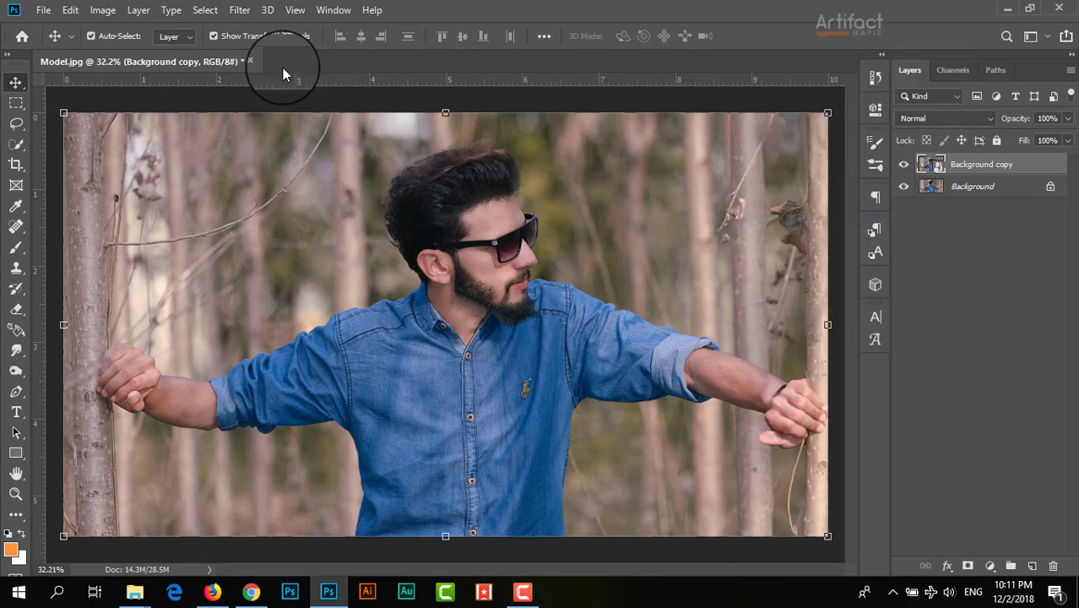
pyautogui.click(236, 10)
# In Camera Raw's Basic panel, set Exposure +0.40, Shadows -23, Blacks -37, Clarity +5, Vibrance +6, Saturation -3.
pyautogui.click(253, 104)
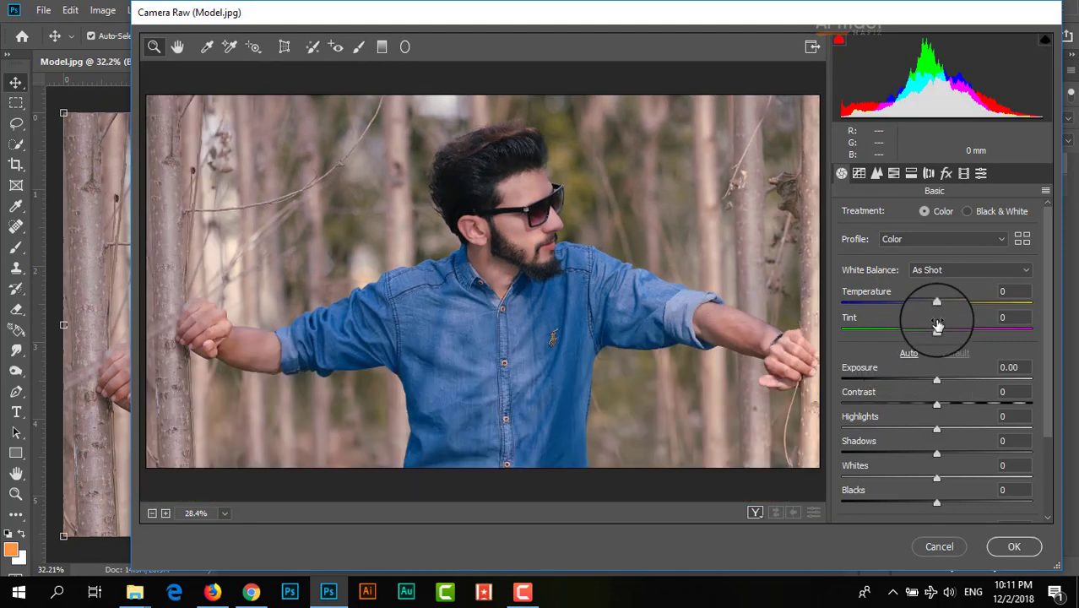
pyautogui.moveTo(935, 382)
pyautogui.mouseDown()
pyautogui.moveTo(946, 378)
pyautogui.moveTo(942, 406)
pyautogui.moveTo(913, 455)
pyautogui.moveTo(957, 479)
pyautogui.moveTo(899, 507)
pyautogui.mouseUp()
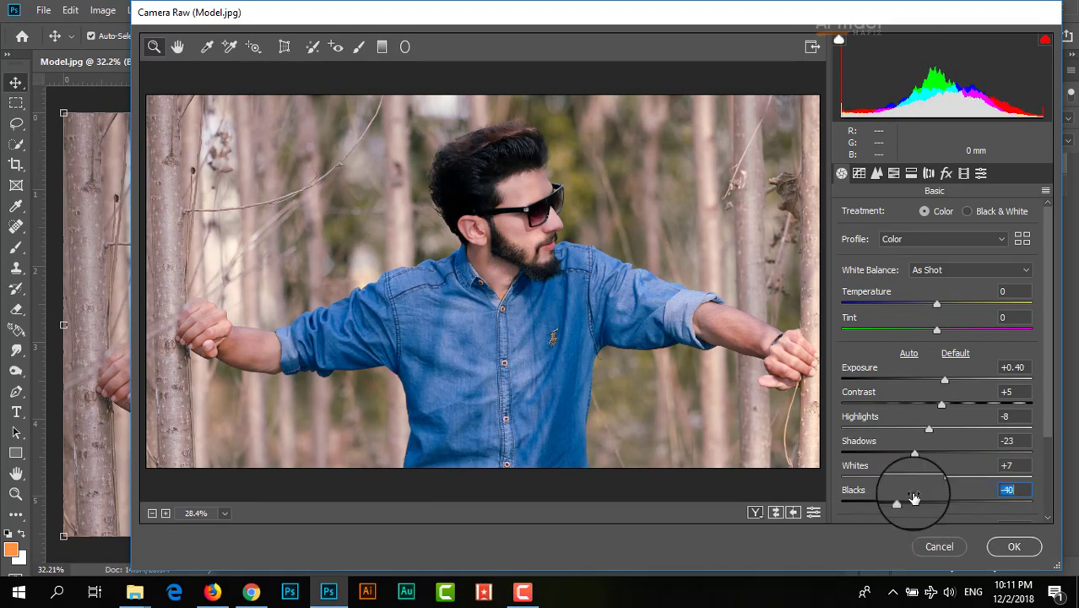
pyautogui.moveTo(898, 503); pyautogui.dragTo(902, 504)
pyautogui.scroll(-3, 903, 501)
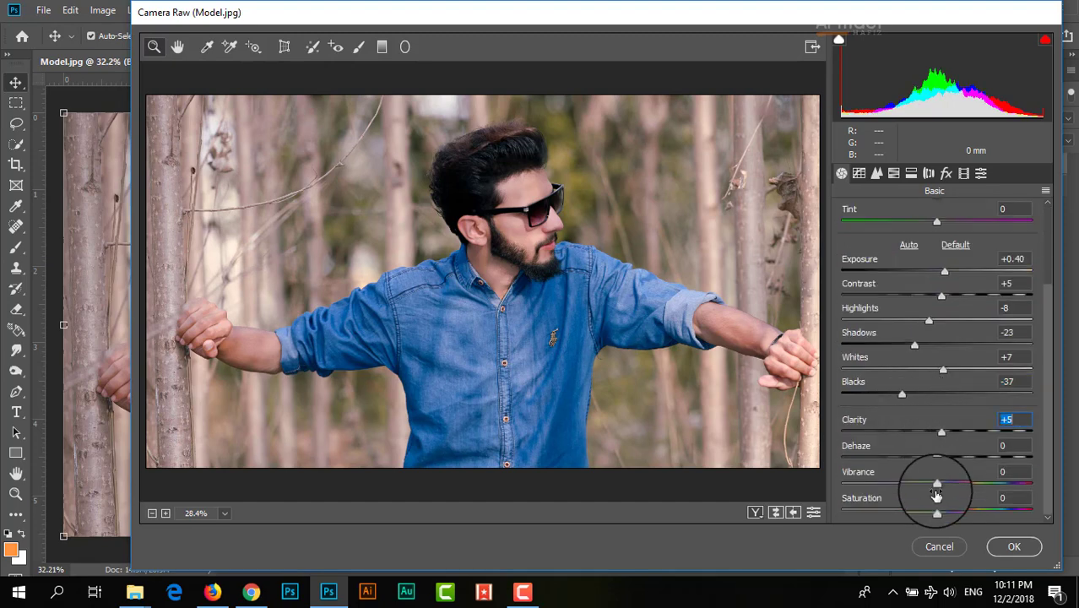
pyautogui.moveTo(936, 485)
pyautogui.mouseDown()
pyautogui.moveTo(945, 485)
pyautogui.moveTo(936, 517)
pyautogui.mouseUp()
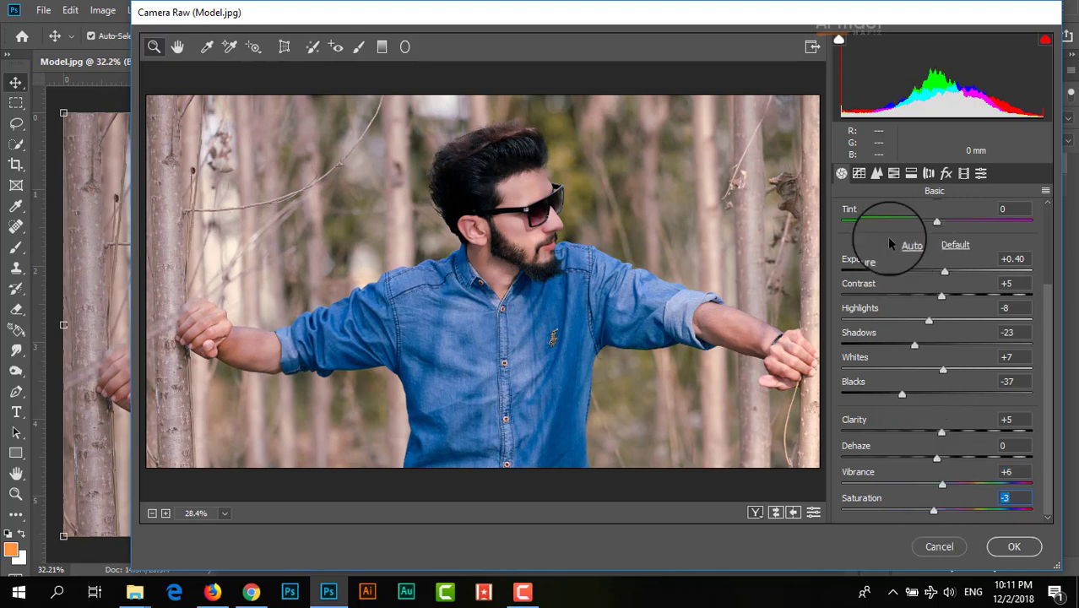
# In the Detail tab, set Sharpening Amount to 20 and Luminance noise reduction to 10.
pyautogui.click(877, 173)
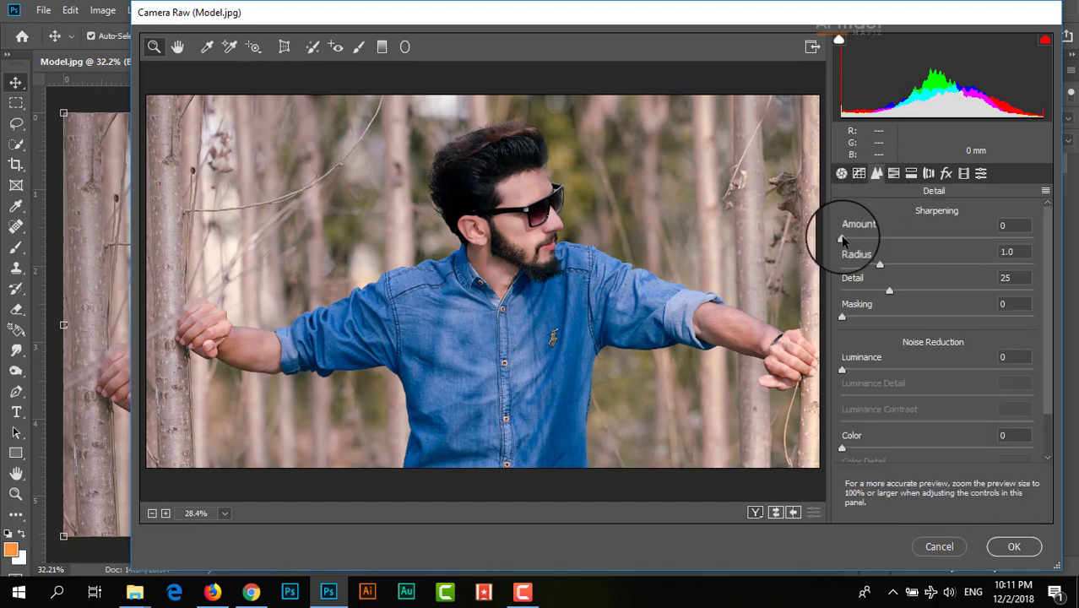
pyautogui.moveTo(842, 241)
pyautogui.mouseDown()
pyautogui.moveTo(1046, 252)
pyautogui.moveTo(866, 258)
pyautogui.mouseUp()
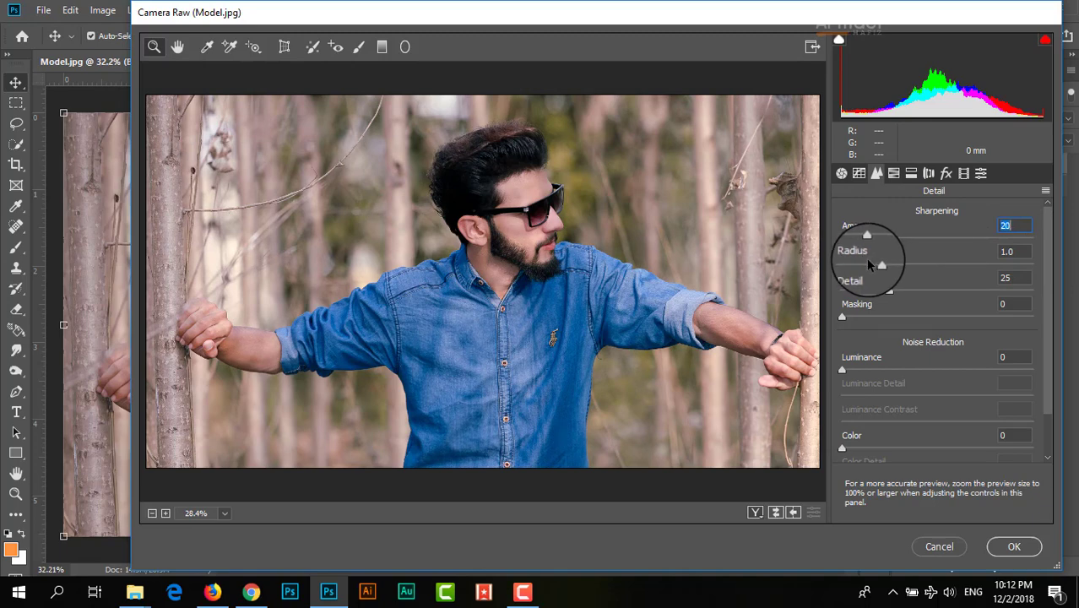
pyautogui.moveTo(842, 370); pyautogui.dragTo(934, 374)
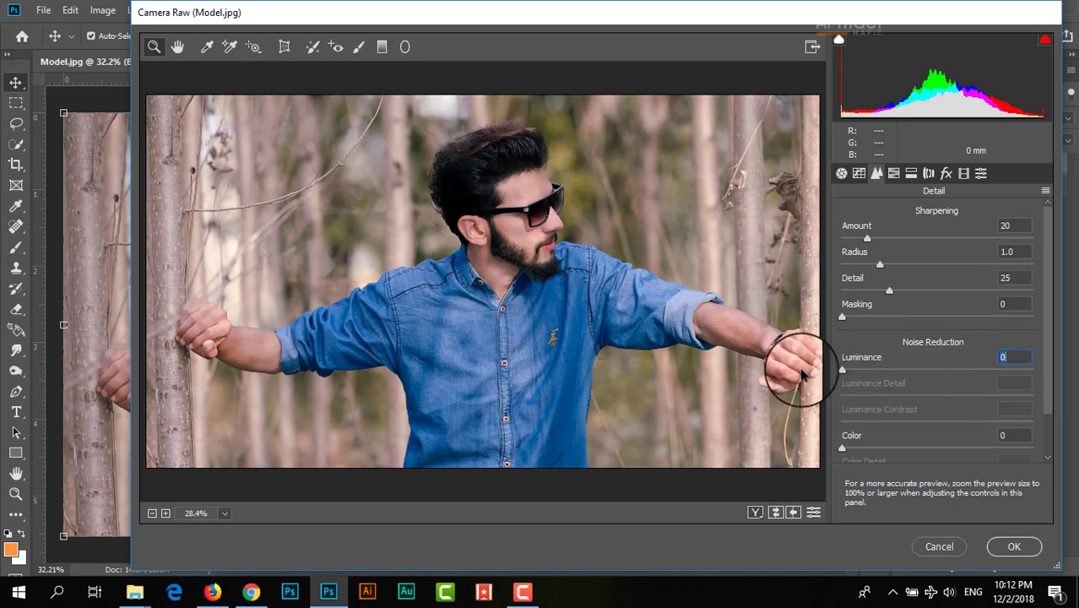
pyautogui.click(883, 369)
pyautogui.moveTo(886, 385); pyautogui.dragTo(862, 389)
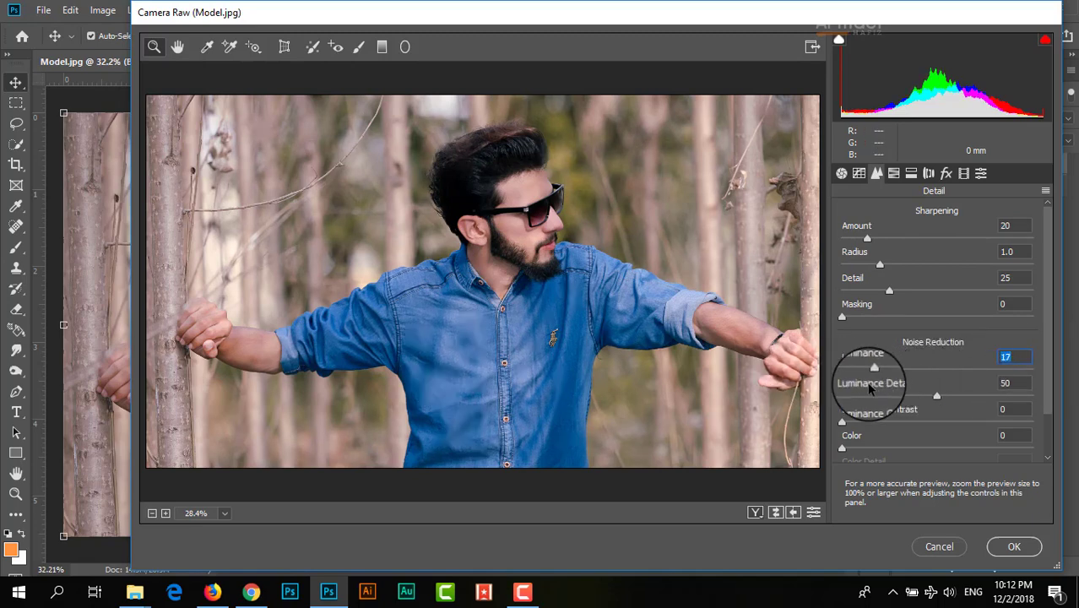
pyautogui.click(895, 173)
# Set HSL saturation: Reds +4, Oranges +18, Yellows +1, Greens -100, Blues -7.
pyautogui.click(892, 218)
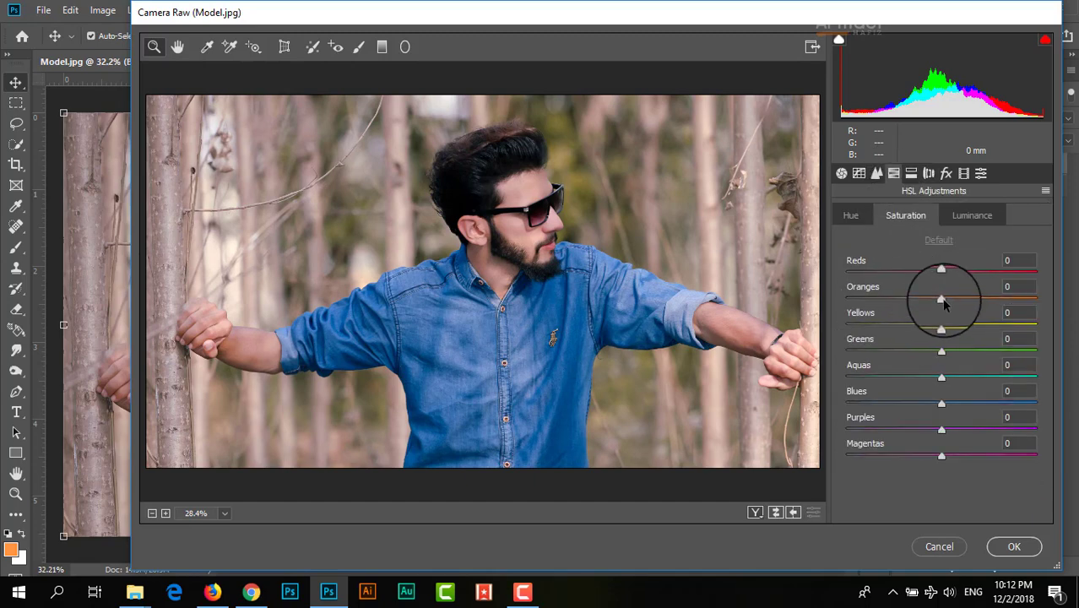
pyautogui.moveTo(941, 299)
pyautogui.mouseDown()
pyautogui.moveTo(902, 300)
pyautogui.moveTo(968, 304)
pyautogui.moveTo(905, 273)
pyautogui.moveTo(946, 277)
pyautogui.moveTo(896, 288)
pyautogui.moveTo(949, 297)
pyautogui.mouseUp()
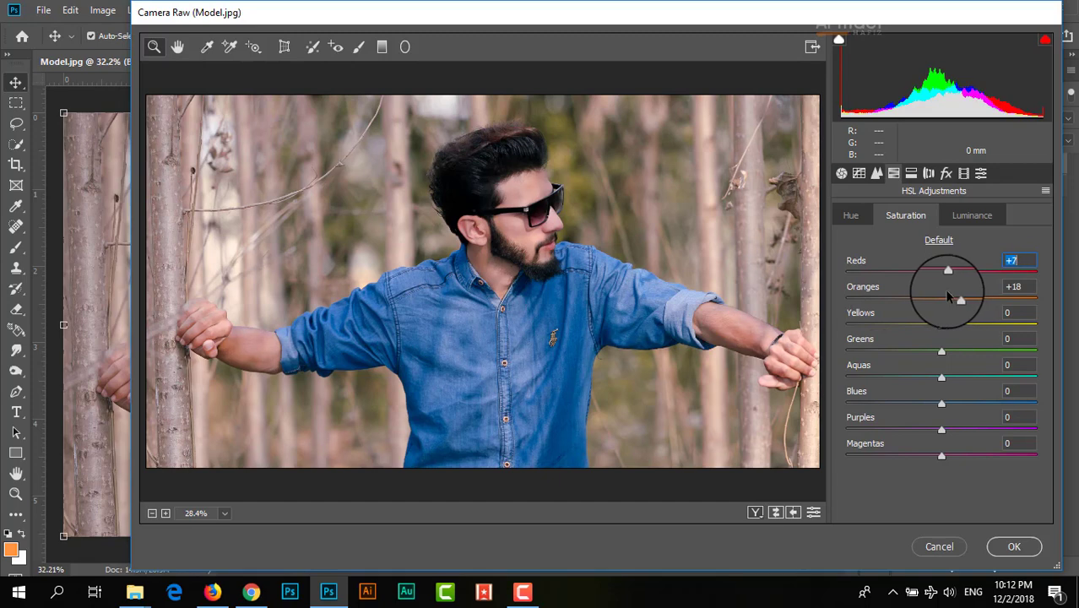
pyautogui.moveTo(939, 325)
pyautogui.mouseDown()
pyautogui.moveTo(887, 328)
pyautogui.moveTo(949, 335)
pyautogui.moveTo(942, 328)
pyautogui.moveTo(892, 357)
pyautogui.moveTo(831, 365)
pyautogui.moveTo(795, 356)
pyautogui.mouseUp()
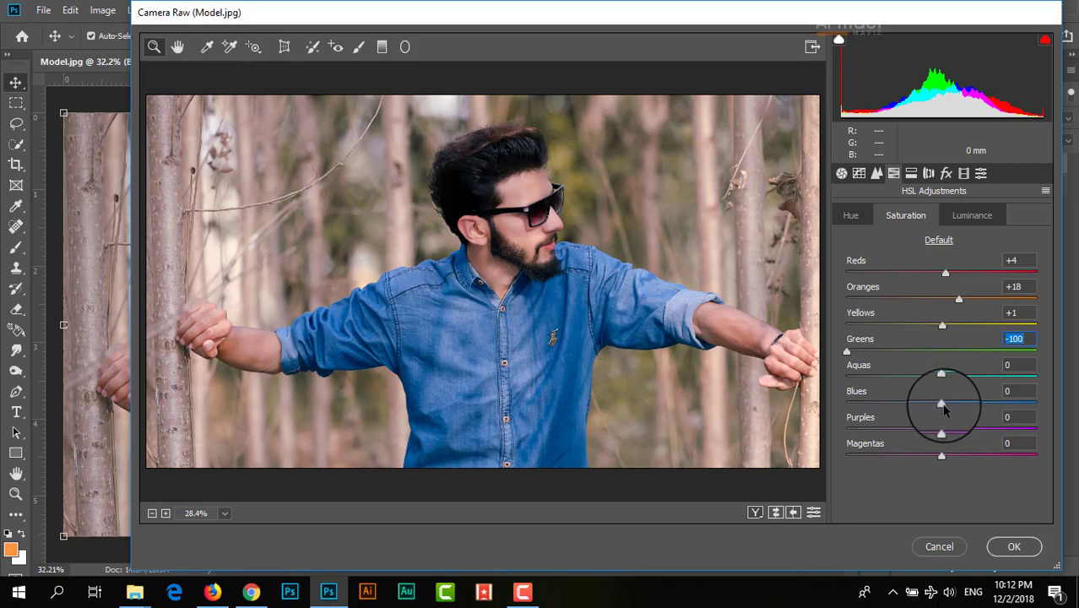
pyautogui.moveTo(942, 403)
pyautogui.mouseDown()
pyautogui.moveTo(1003, 405)
pyautogui.moveTo(879, 424)
pyautogui.moveTo(937, 422)
pyautogui.mouseUp()
# Set HSL hue: Reds +3, Oranges +1, Yellows +83, Greens -79.
pyautogui.click(851, 215)
pyautogui.moveTo(942, 299)
pyautogui.mouseDown()
pyautogui.moveTo(971, 297)
pyautogui.moveTo(913, 302)
pyautogui.moveTo(964, 305)
pyautogui.moveTo(934, 308)
pyautogui.moveTo(944, 308)
pyautogui.moveTo(912, 276)
pyautogui.moveTo(939, 276)
pyautogui.mouseUp()
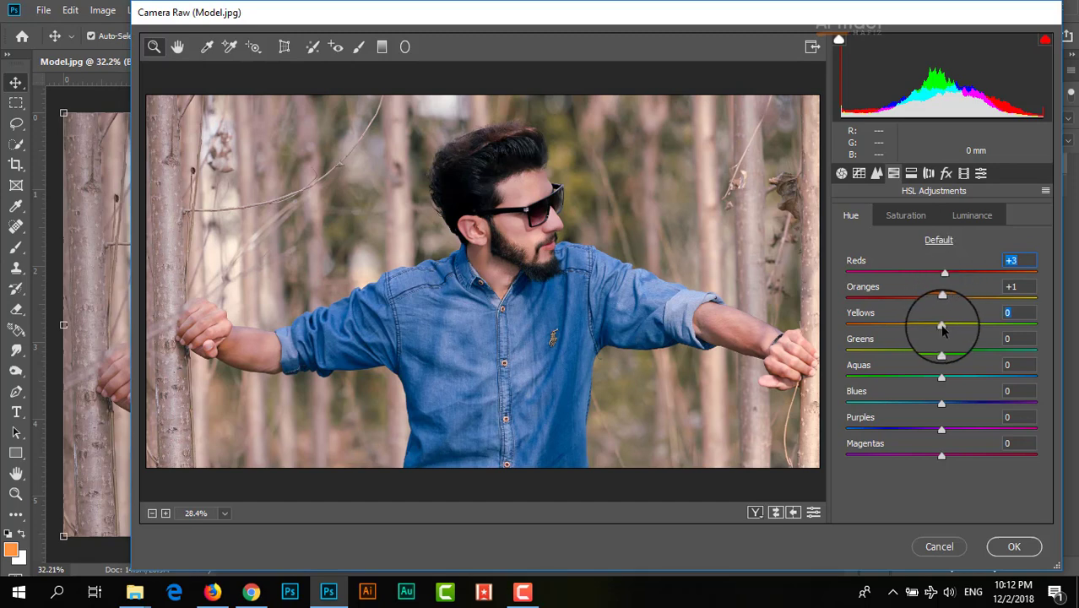
pyautogui.moveTo(941, 326)
pyautogui.mouseDown()
pyautogui.moveTo(920, 330)
pyautogui.moveTo(961, 321)
pyautogui.moveTo(914, 329)
pyautogui.moveTo(887, 315)
pyautogui.moveTo(917, 333)
pyautogui.moveTo(907, 343)
pyautogui.moveTo(939, 348)
pyautogui.moveTo(907, 321)
pyautogui.moveTo(1040, 325)
pyautogui.moveTo(1019, 327)
pyautogui.mouseUp()
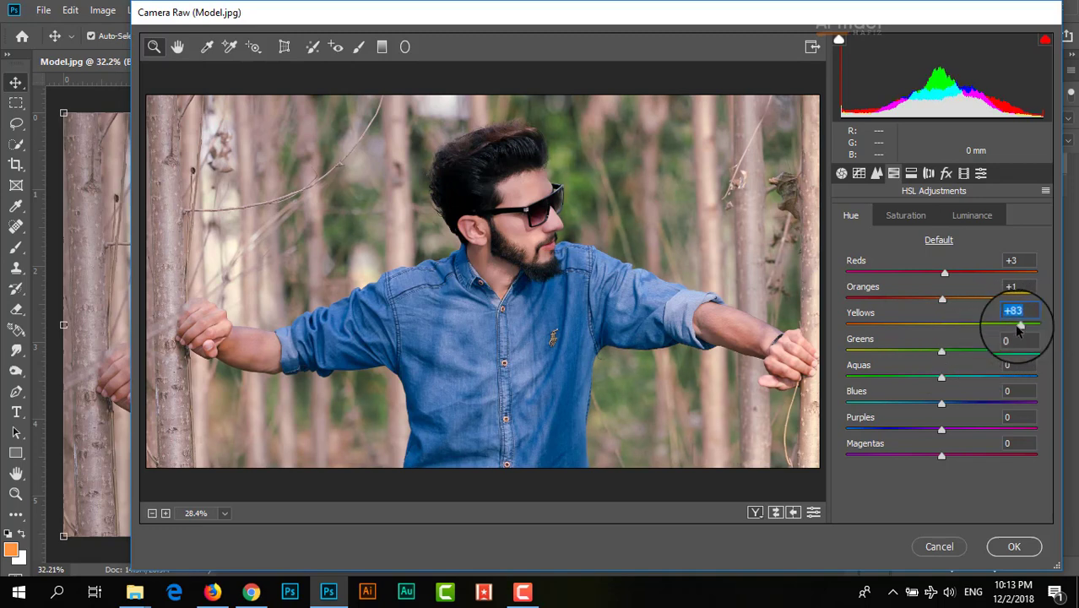
pyautogui.moveTo(942, 353)
pyautogui.mouseDown()
pyautogui.moveTo(1072, 351)
pyautogui.moveTo(833, 355)
pyautogui.mouseUp()
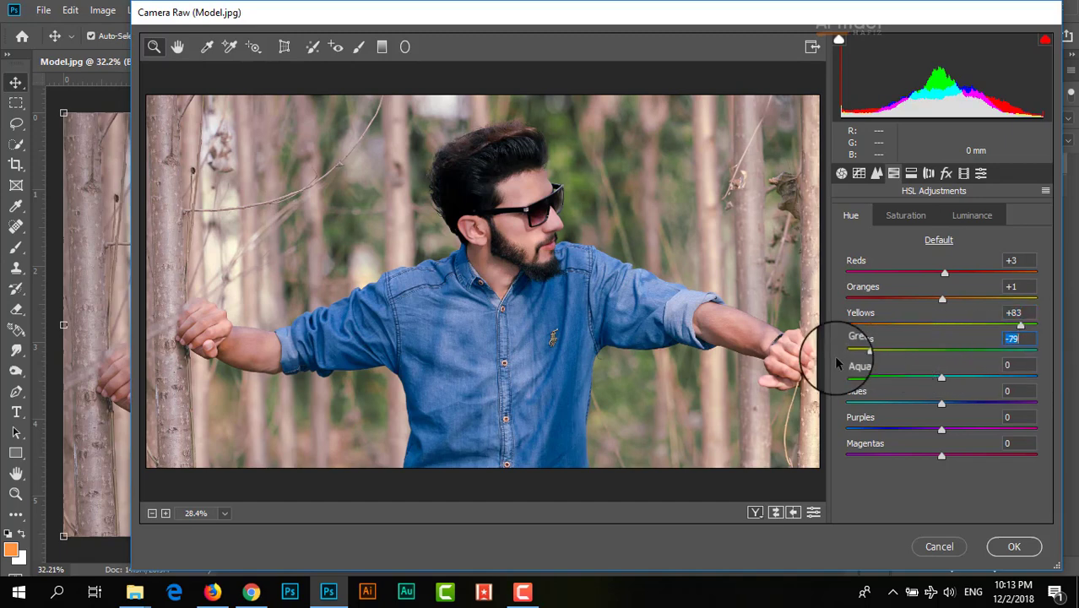
# Set HSL luminance: Reds +7, Oranges +3, Yellows -4, Greens -3.
pyautogui.click(967, 215)
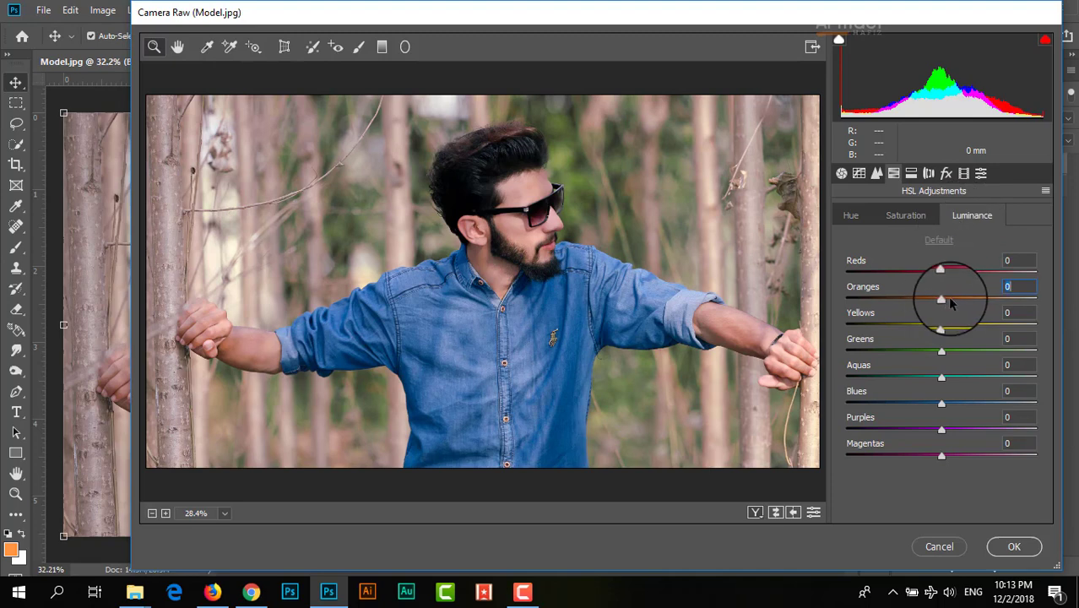
pyautogui.moveTo(949, 298)
pyautogui.mouseDown()
pyautogui.moveTo(976, 299)
pyautogui.moveTo(945, 309)
pyautogui.mouseUp()
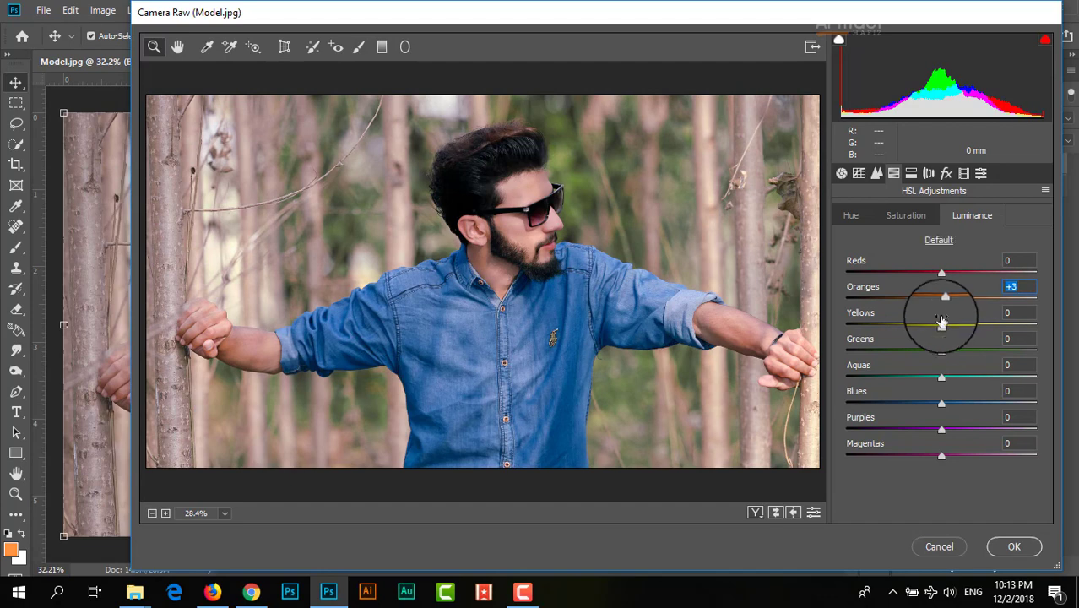
pyautogui.moveTo(942, 272)
pyautogui.mouseDown()
pyautogui.moveTo(966, 270)
pyautogui.moveTo(931, 272)
pyautogui.mouseUp()
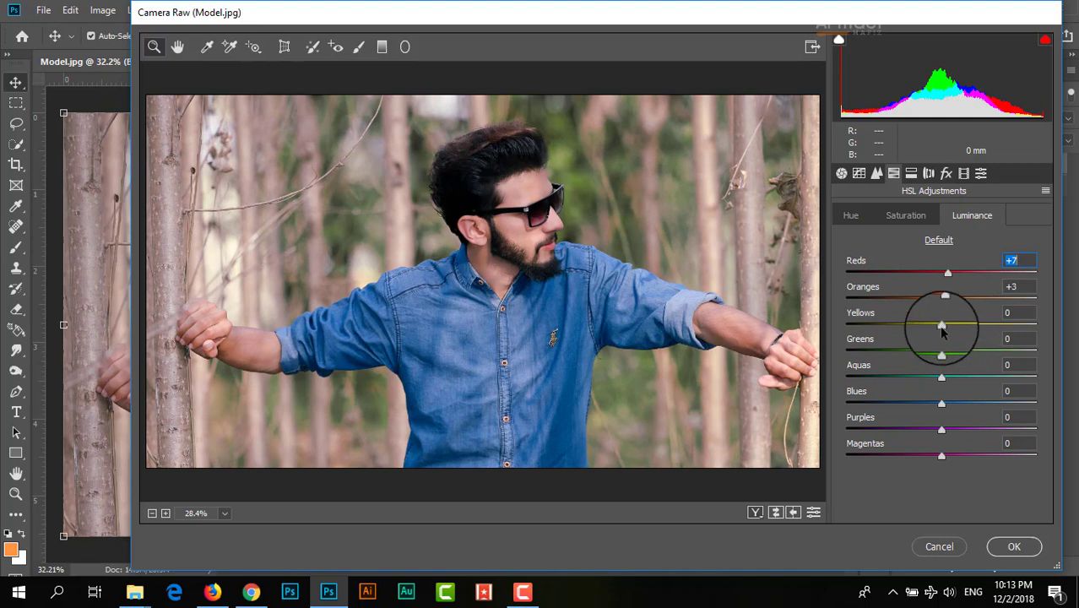
pyautogui.moveTo(940, 323)
pyautogui.mouseDown()
pyautogui.moveTo(985, 326)
pyautogui.moveTo(925, 328)
pyautogui.moveTo(937, 324)
pyautogui.moveTo(937, 353)
pyautogui.mouseUp()
pyautogui.click(940, 353)
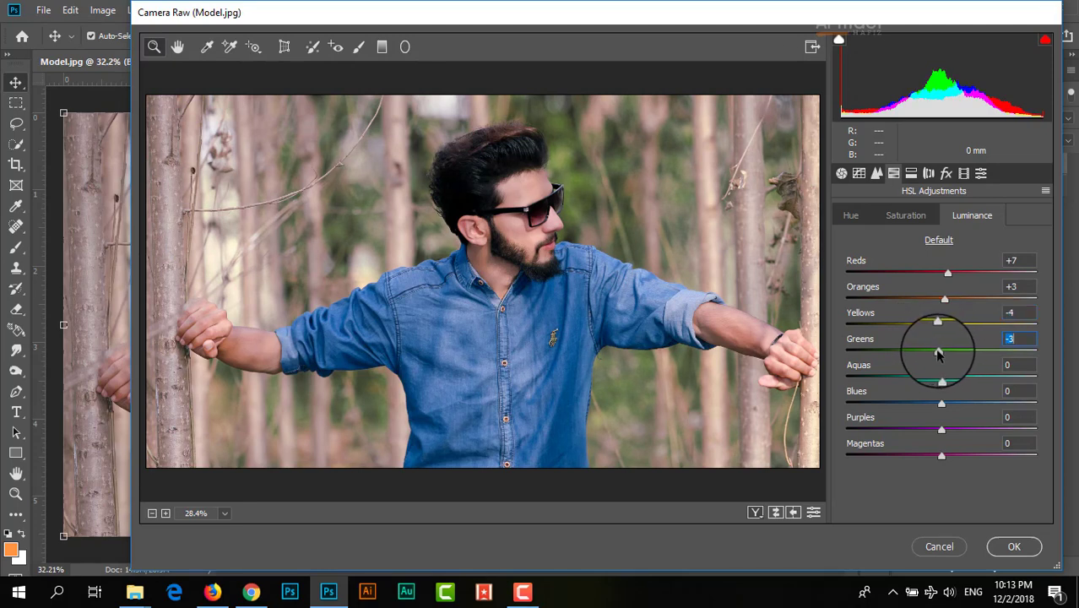
# Split-tone highlights at hue 315 and shadows at hue 18, each with saturation 10.
pyautogui.click(912, 173)
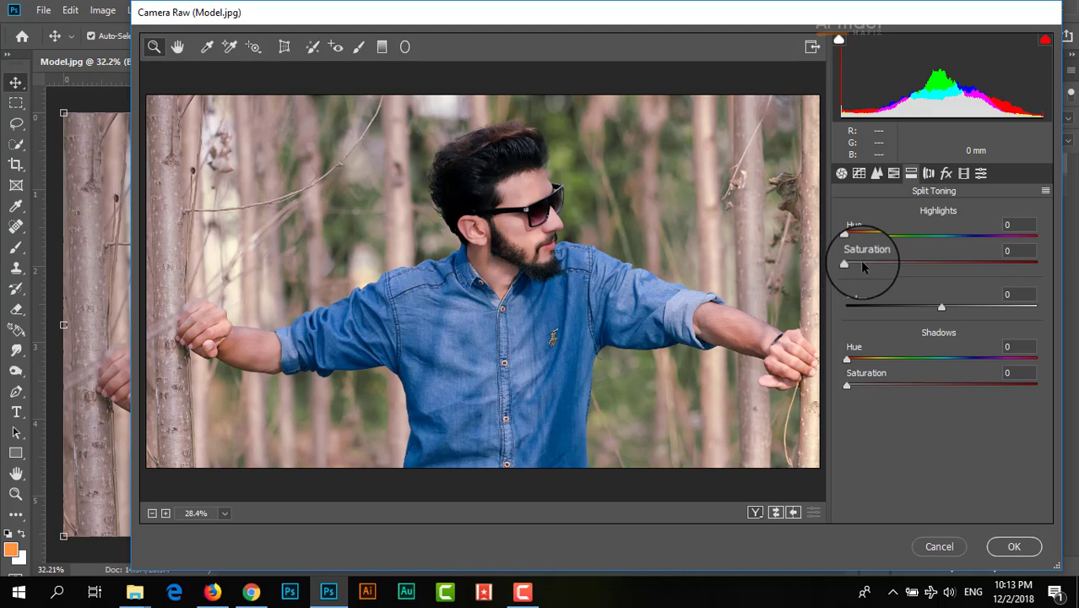
pyautogui.moveTo(846, 264)
pyautogui.mouseDown()
pyautogui.moveTo(870, 266)
pyautogui.moveTo(905, 239)
pyautogui.moveTo(1012, 240)
pyautogui.mouseUp()
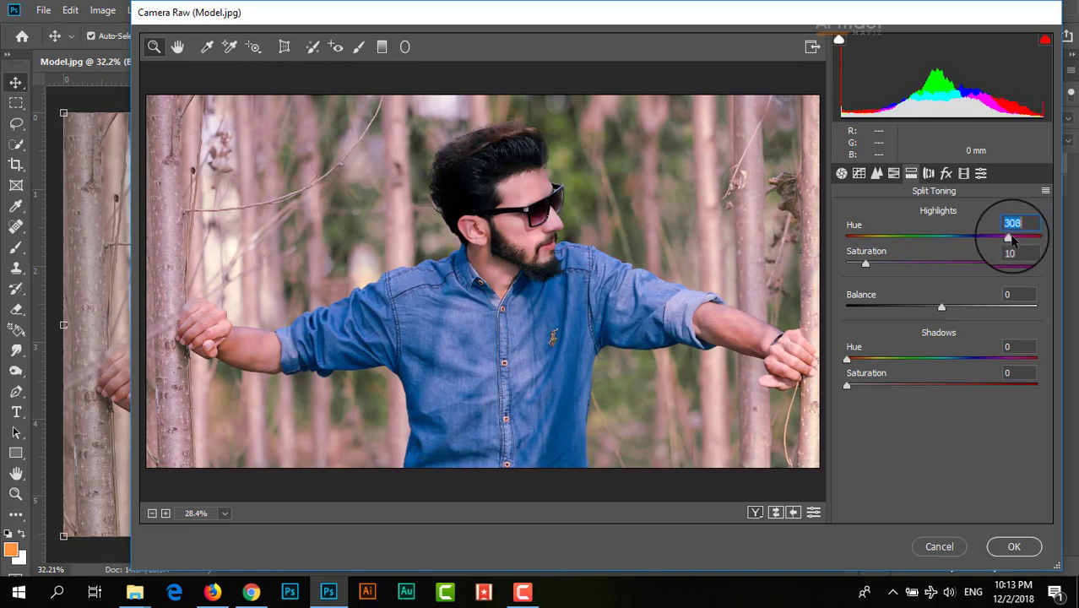
pyautogui.moveTo(1011, 240); pyautogui.dragTo(873, 258)
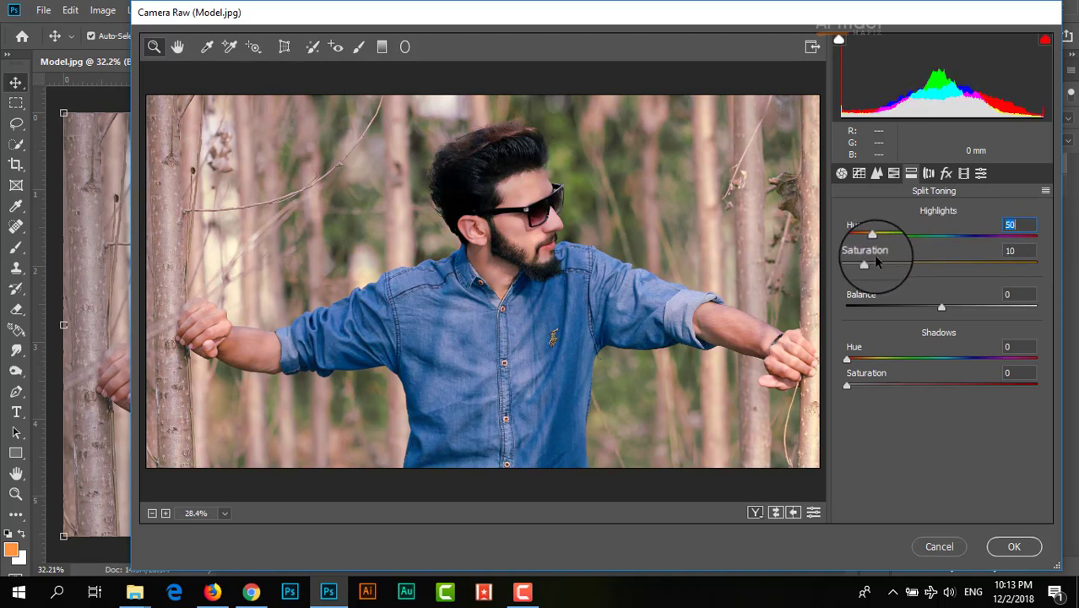
pyautogui.moveTo(865, 264); pyautogui.dragTo(1054, 264)
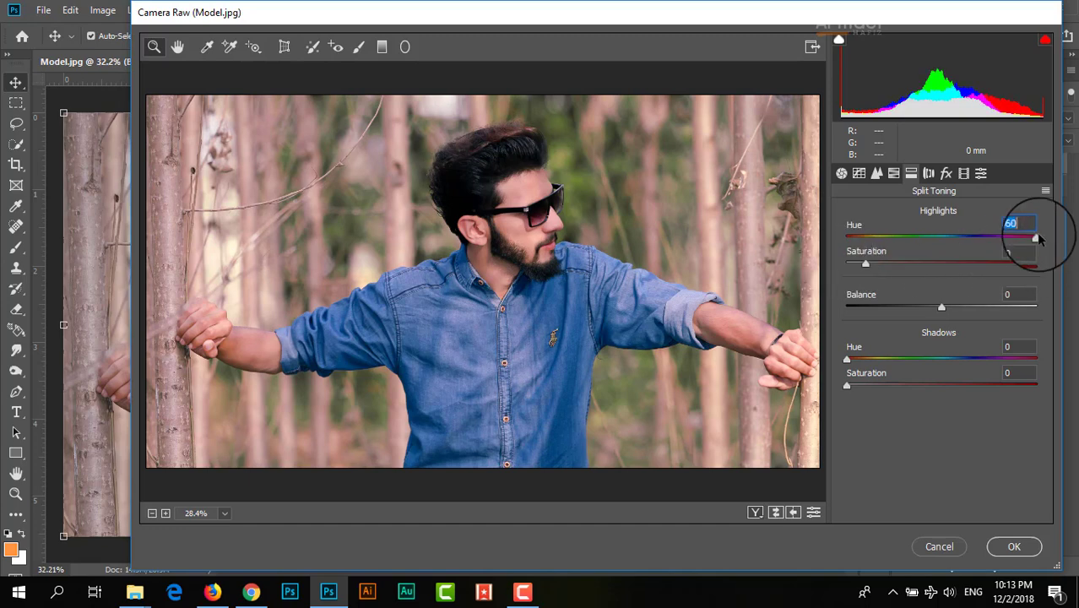
pyautogui.moveTo(1039, 239)
pyautogui.mouseDown()
pyautogui.moveTo(858, 242)
pyautogui.moveTo(1010, 250)
pyautogui.mouseUp()
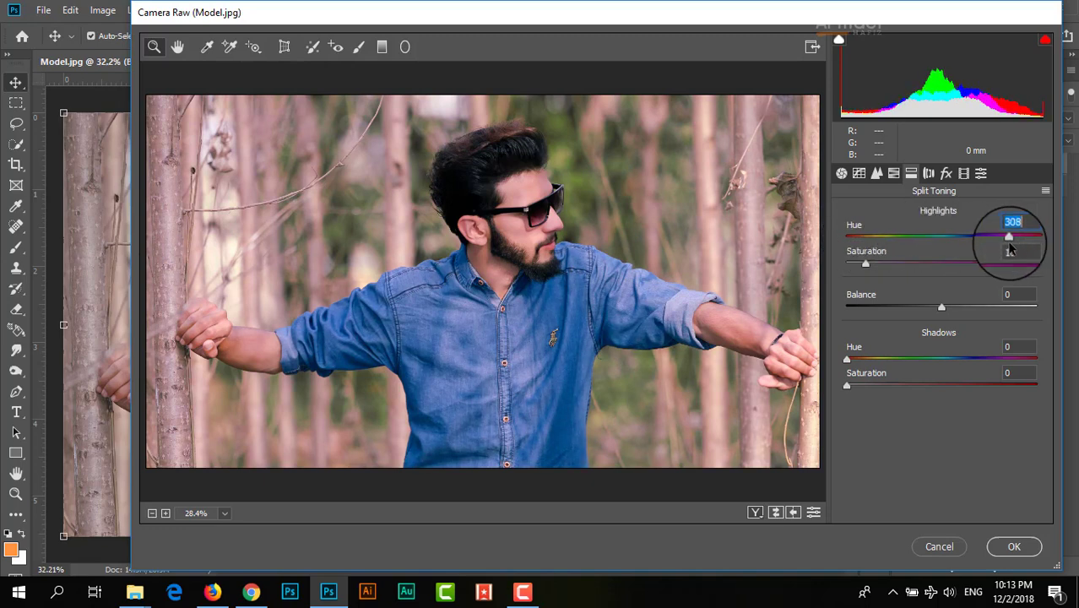
pyautogui.moveTo(1010, 250); pyautogui.dragTo(1016, 253)
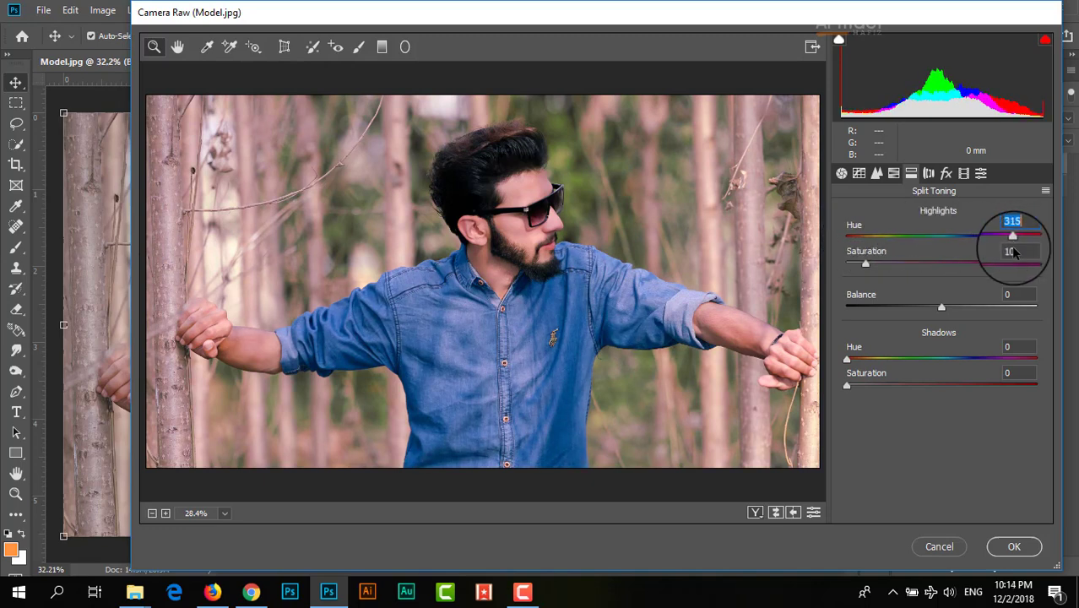
pyautogui.moveTo(848, 386)
pyautogui.mouseDown()
pyautogui.moveTo(1010, 361)
pyautogui.moveTo(860, 384)
pyautogui.mouseUp()
pyautogui.write('18')
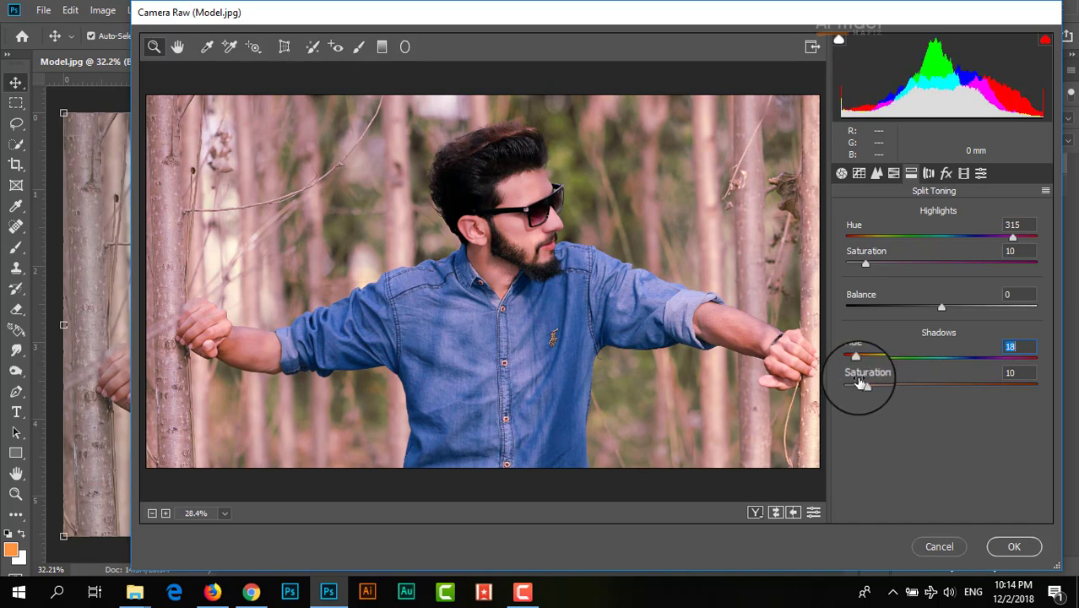
# In Calibration, set Red Primary saturation -48, Green Primary +43 and Blue Primary +9.
pyautogui.click(963, 173)
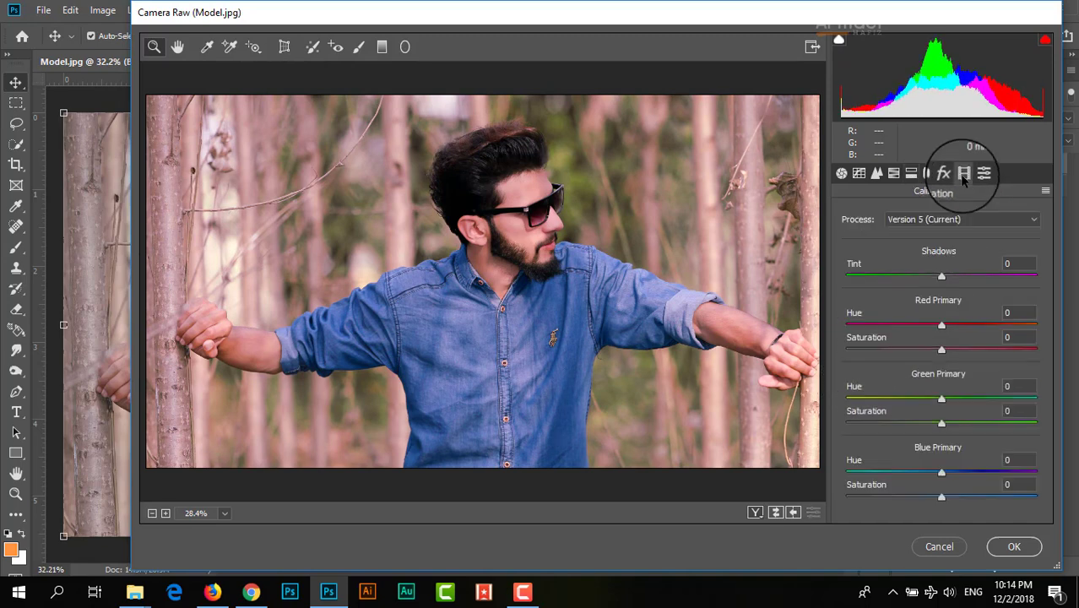
pyautogui.moveTo(940, 349); pyautogui.dragTo(897, 353)
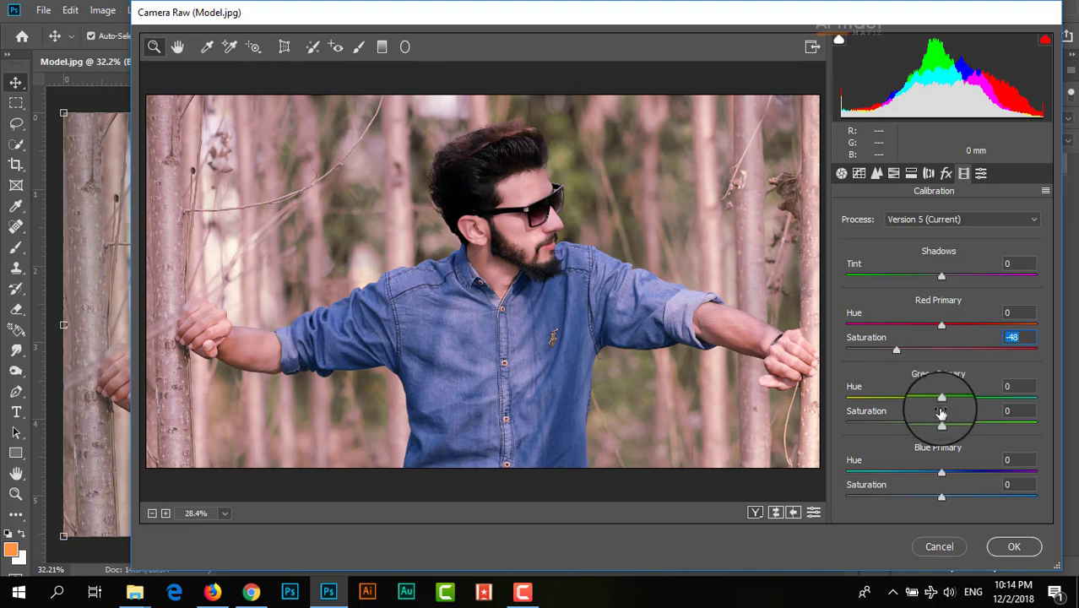
pyautogui.moveTo(941, 425)
pyautogui.mouseDown()
pyautogui.moveTo(867, 434)
pyautogui.moveTo(994, 441)
pyautogui.moveTo(983, 434)
pyautogui.mouseUp()
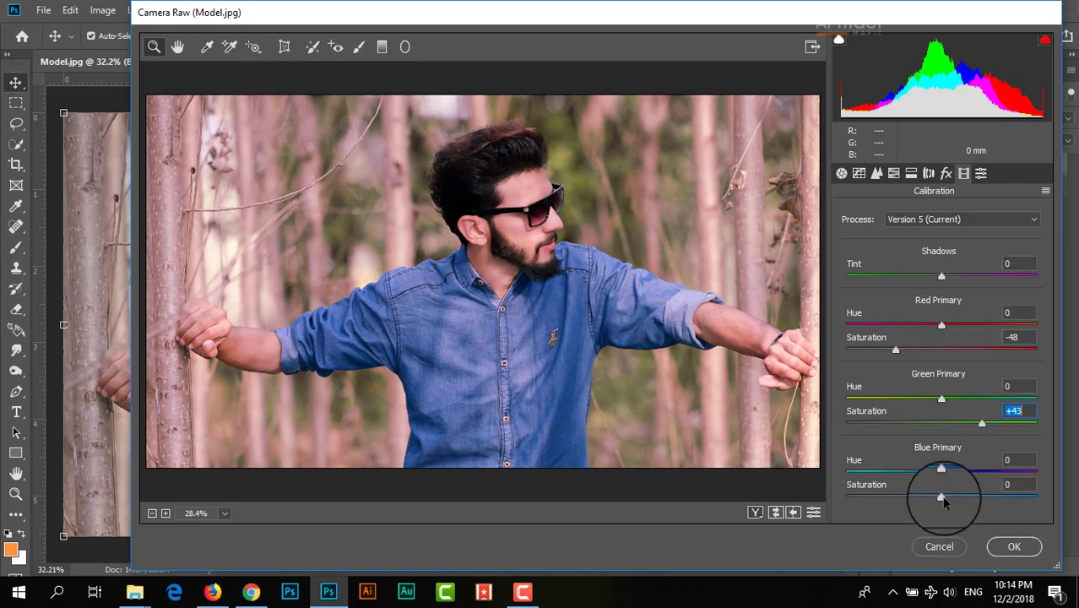
pyautogui.moveTo(942, 498)
pyautogui.mouseDown()
pyautogui.moveTo(996, 498)
pyautogui.moveTo(941, 498)
pyautogui.moveTo(952, 500)
pyautogui.mouseUp()
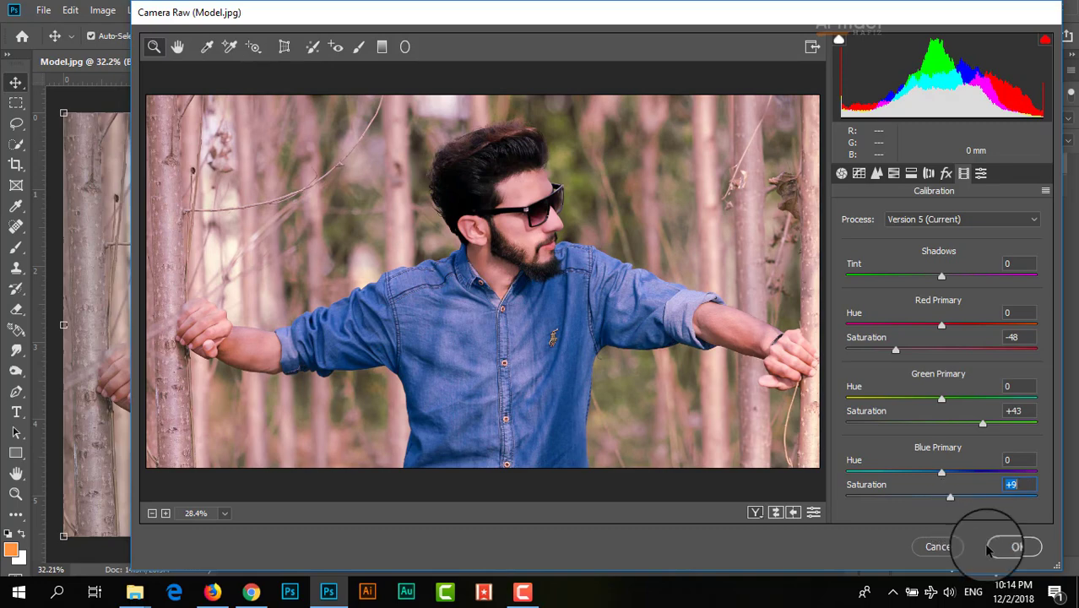
# Apply the Camera Raw filter and toggle the layer to compare before and after.
pyautogui.click(1013, 547)
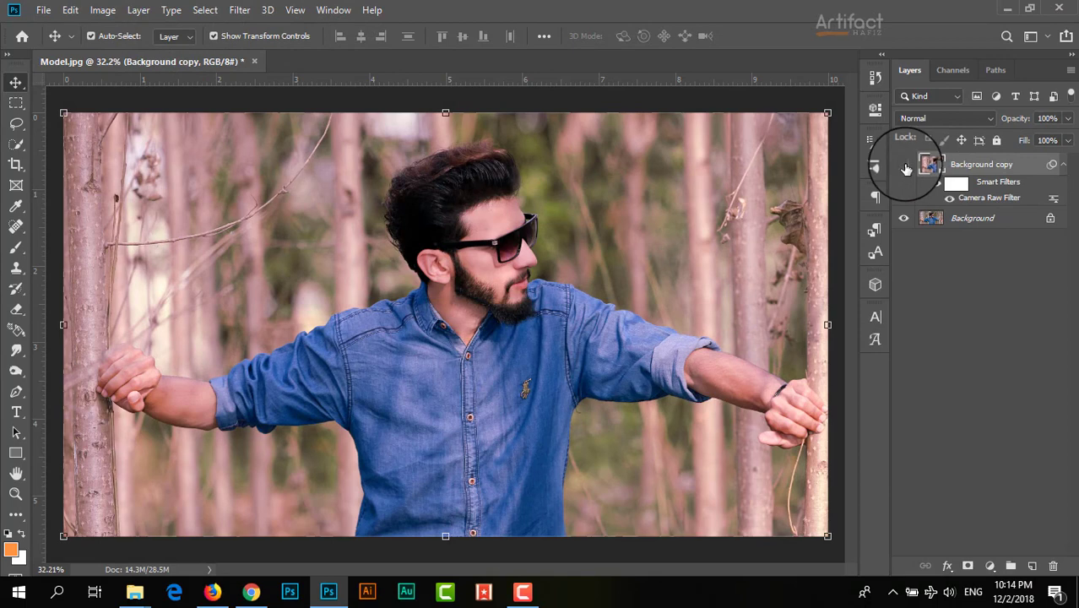
pyautogui.click(904, 164)
pyautogui.click(903, 165)
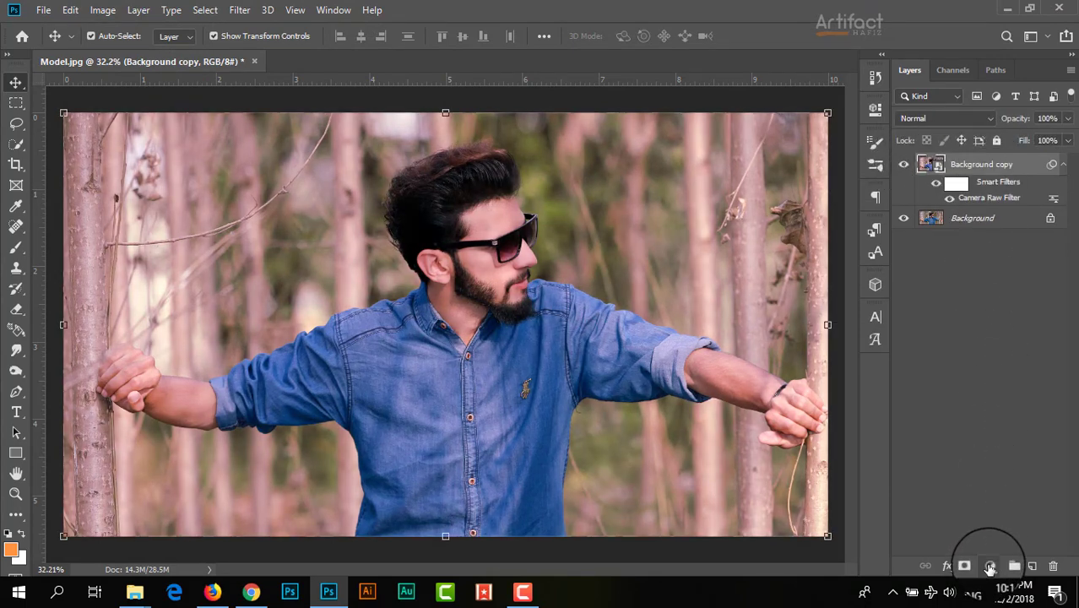
# Add a Gradient Map adjustment layer using the Violet, Orange preset.
pyautogui.click(989, 565)
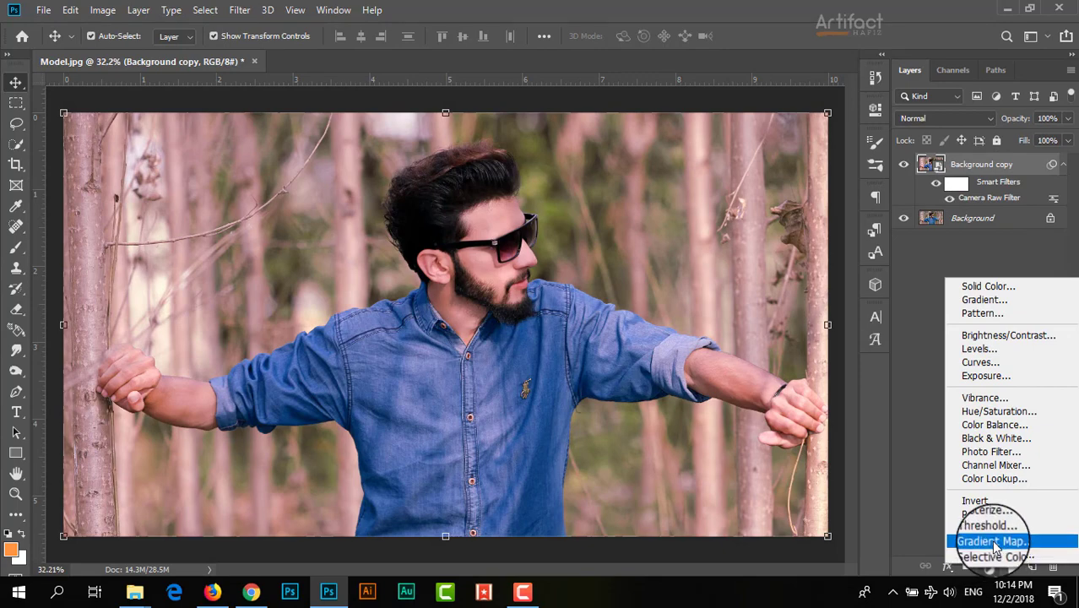
pyautogui.click(994, 543)
pyautogui.click(771, 159)
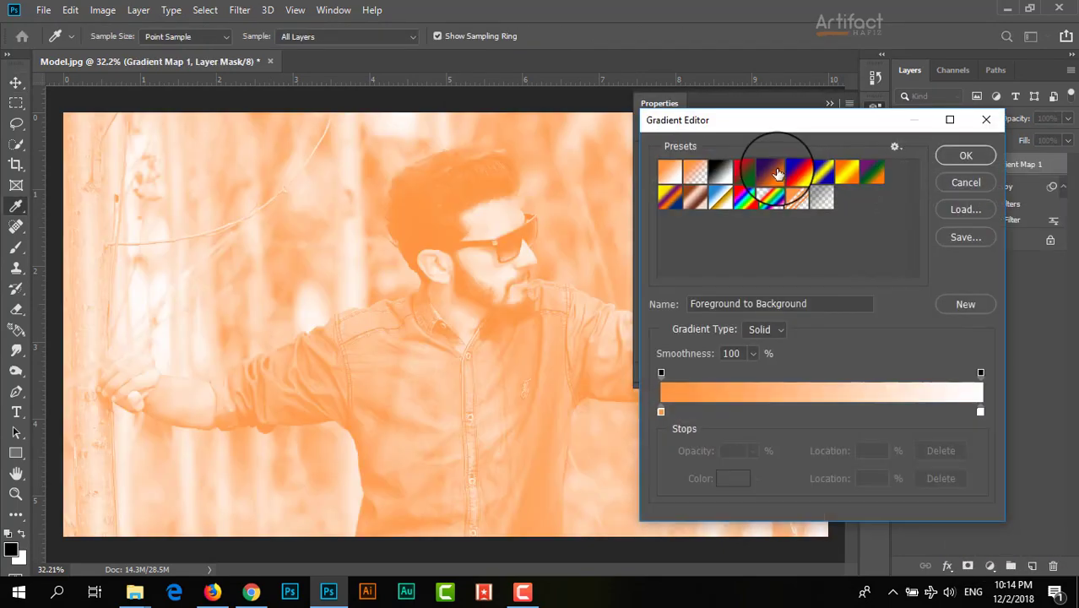
pyautogui.click(877, 172)
pyautogui.click(965, 156)
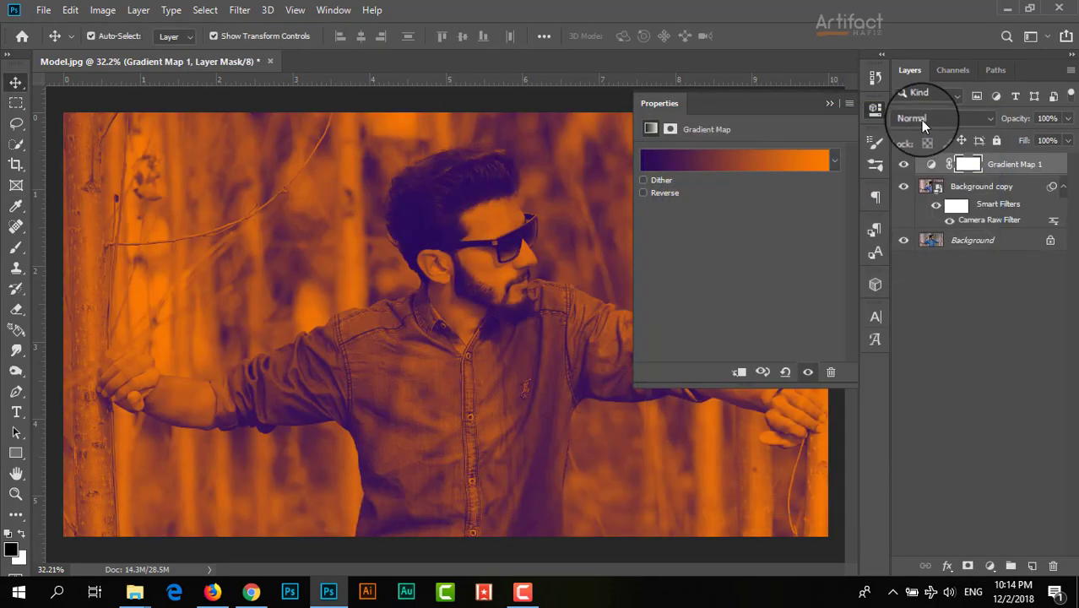
# Set the Gradient Map layer to Color blend mode at 12% opacity.
pyautogui.click(941, 118)
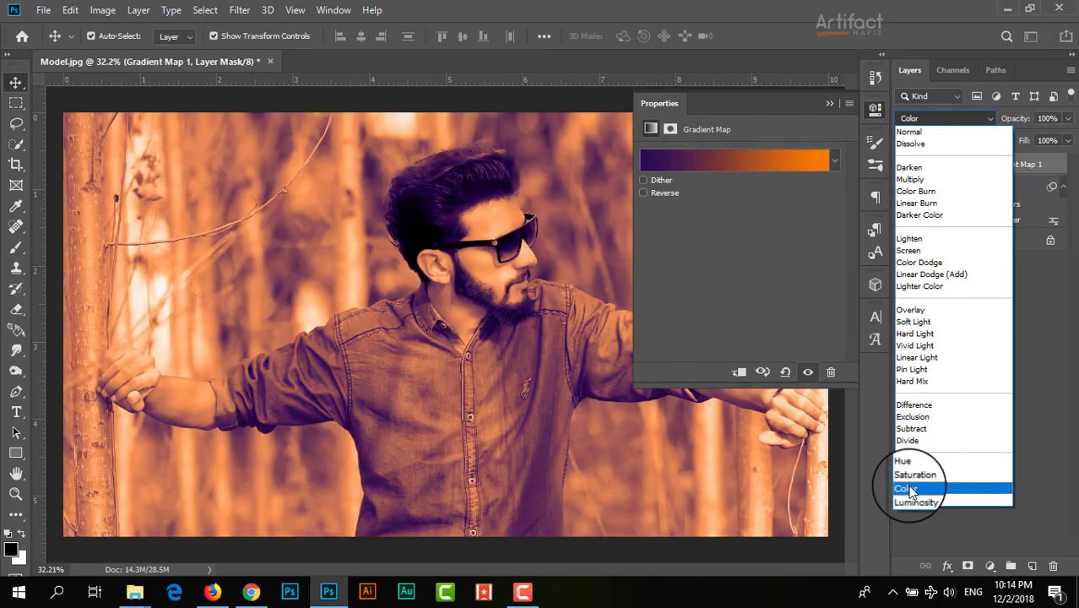
pyautogui.click(908, 488)
pyautogui.click(830, 104)
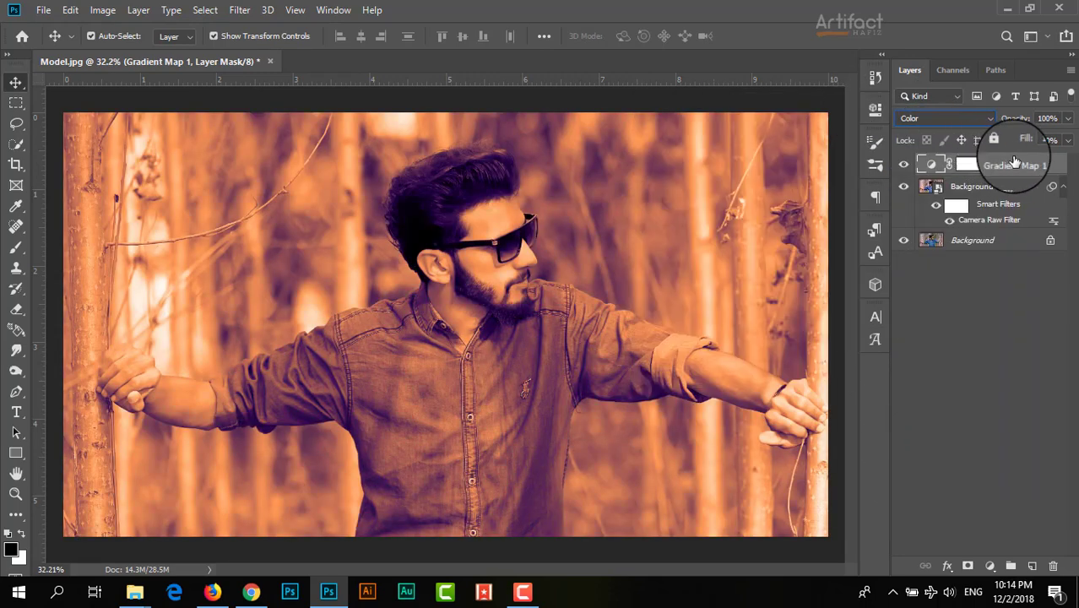
pyautogui.click(1009, 162)
pyautogui.click(1068, 118)
pyautogui.moveTo(1066, 138)
pyautogui.mouseDown()
pyautogui.moveTo(997, 135)
pyautogui.moveTo(1013, 158)
pyautogui.mouseUp()
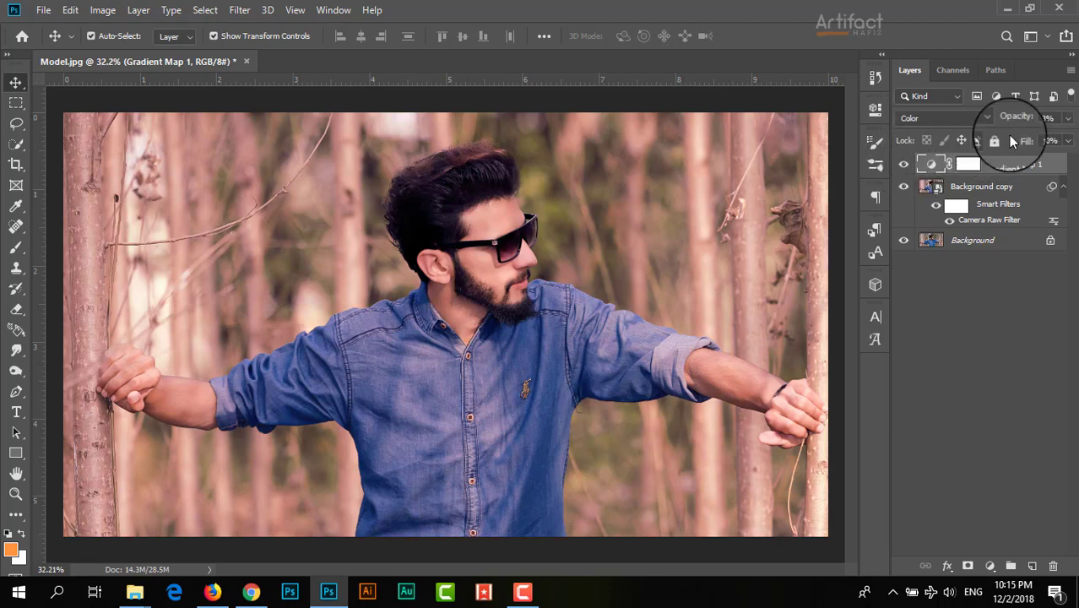
pyautogui.moveTo(1015, 140); pyautogui.dragTo(1002, 138)
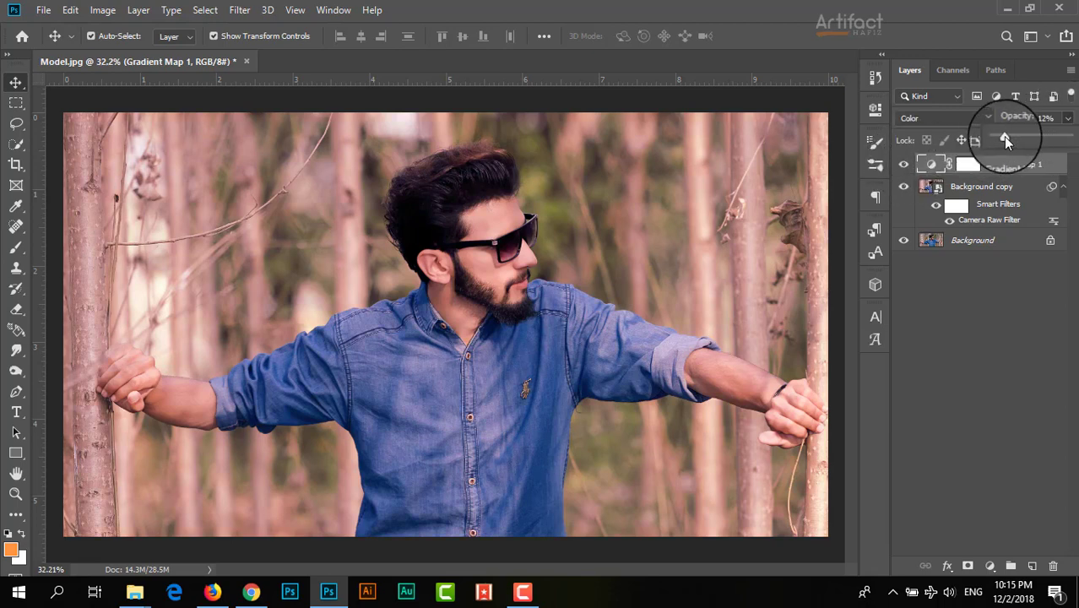
pyautogui.click(901, 168)
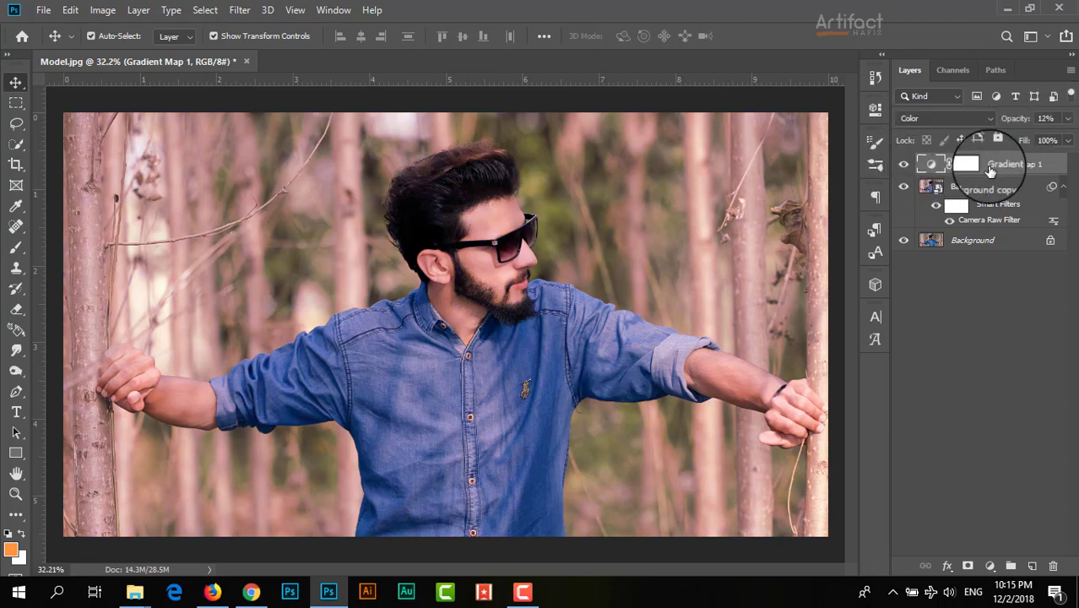
# Add a Color Lookup adjustment layer using Soft_Warming.look.
pyautogui.click(990, 565)
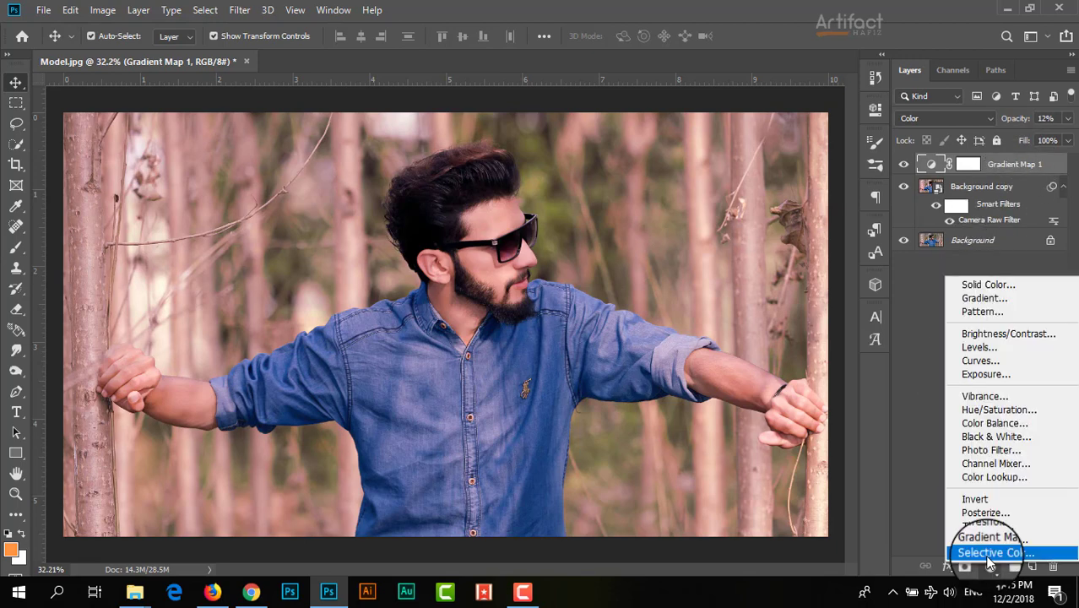
pyautogui.click(994, 473)
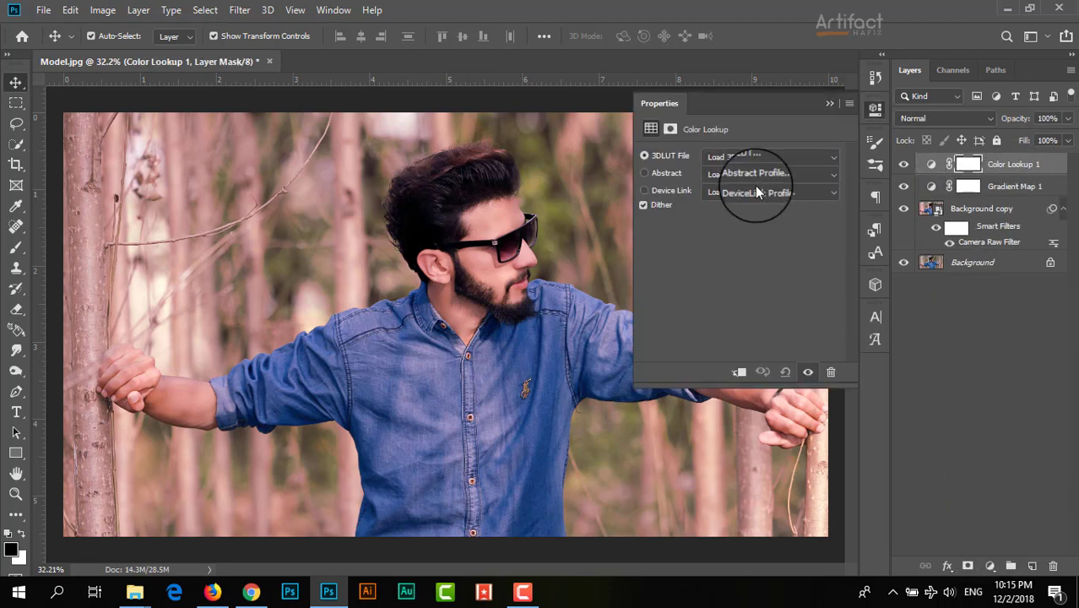
pyautogui.click(755, 155)
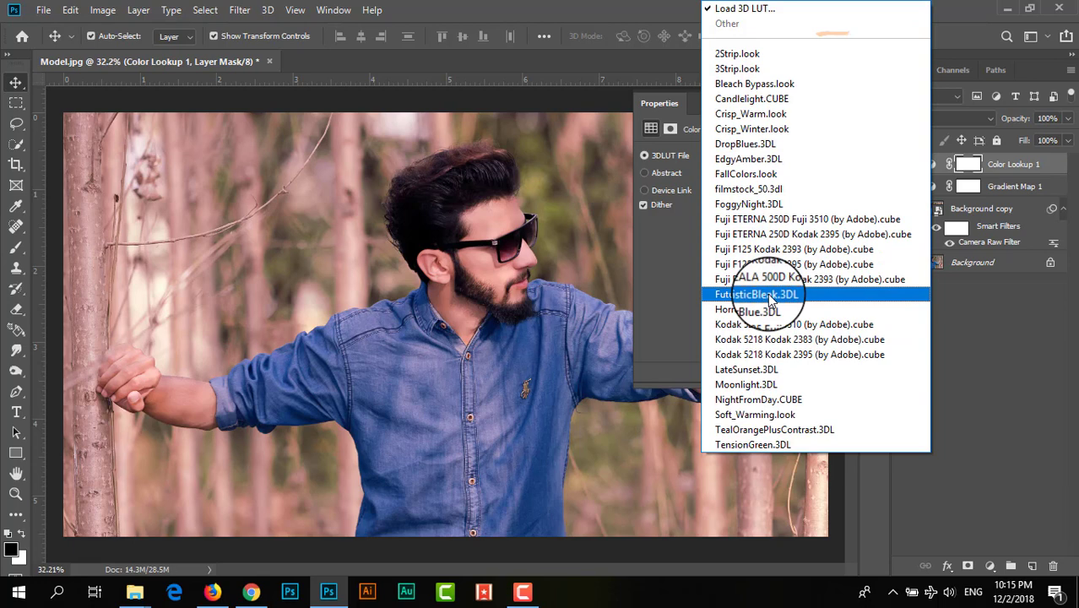
pyautogui.click(781, 414)
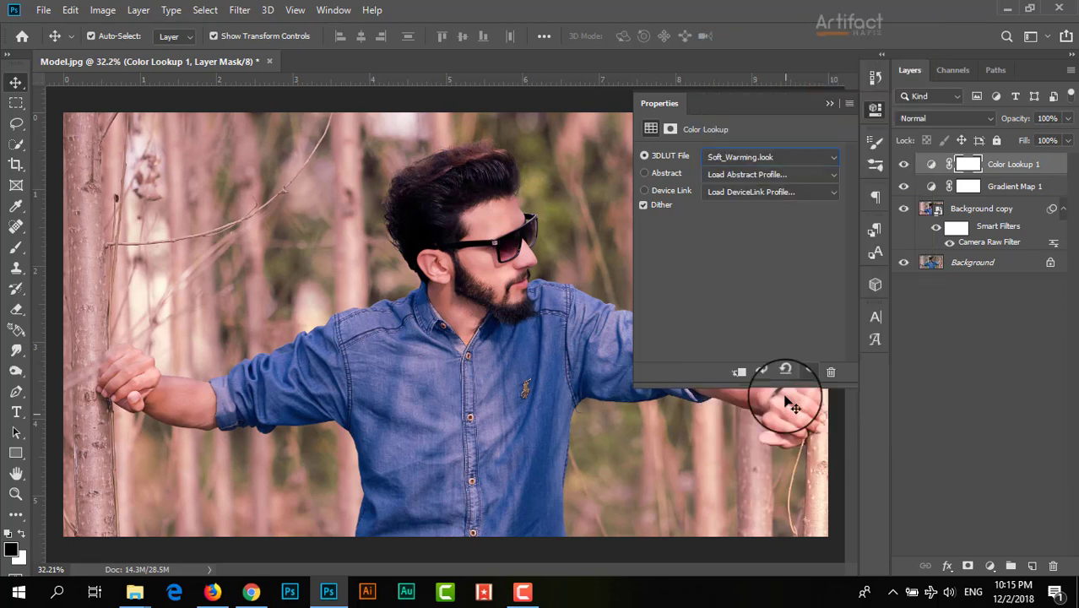
pyautogui.click(828, 104)
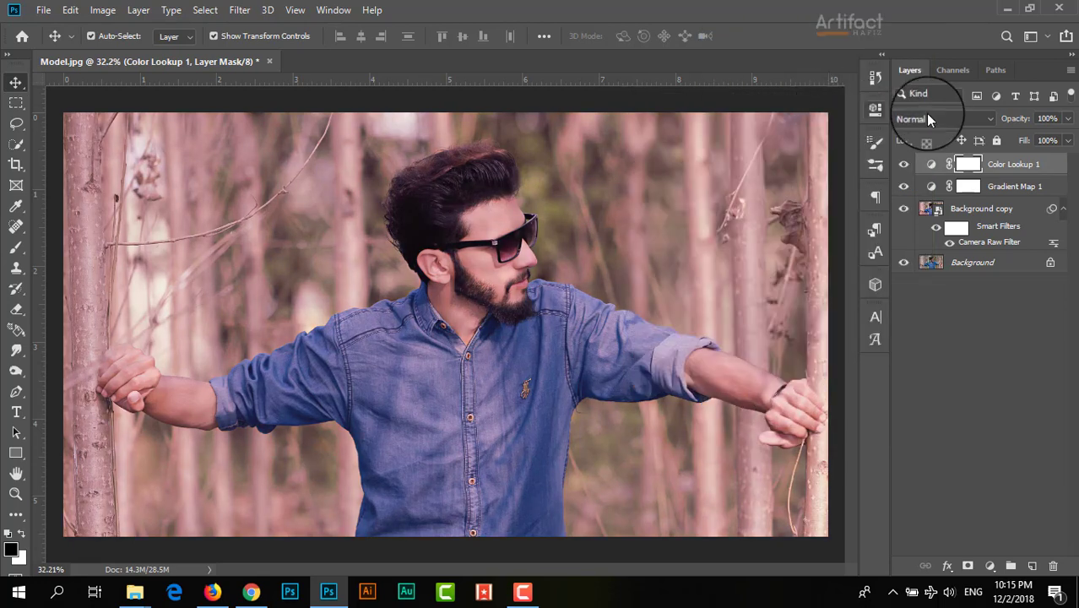
# Set the Color Lookup layer to Color blend mode and toggle it to compare.
pyautogui.click(927, 119)
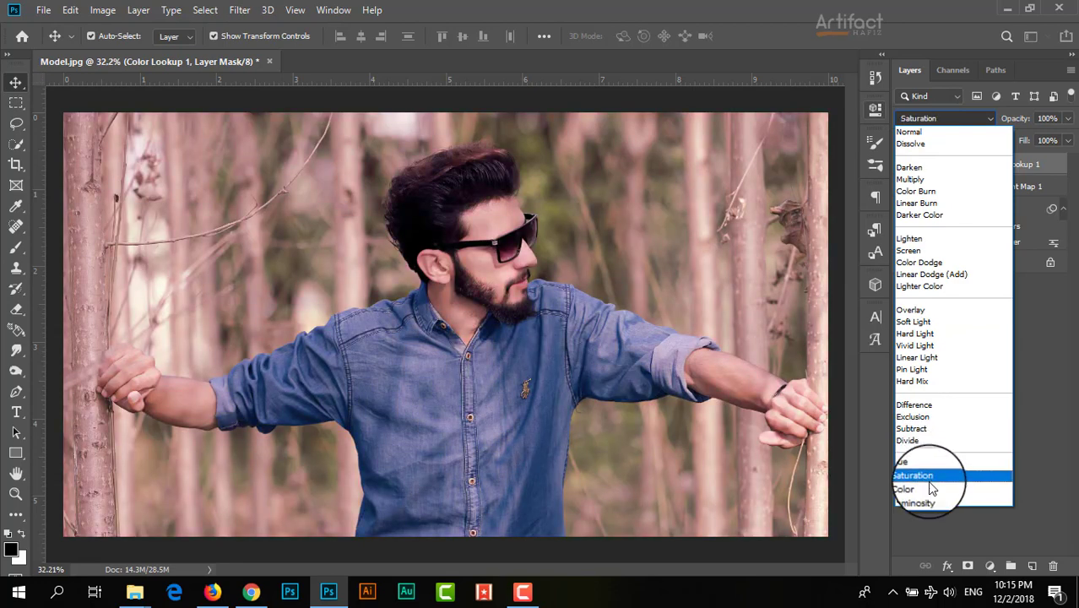
pyautogui.click(929, 489)
pyautogui.click(904, 165)
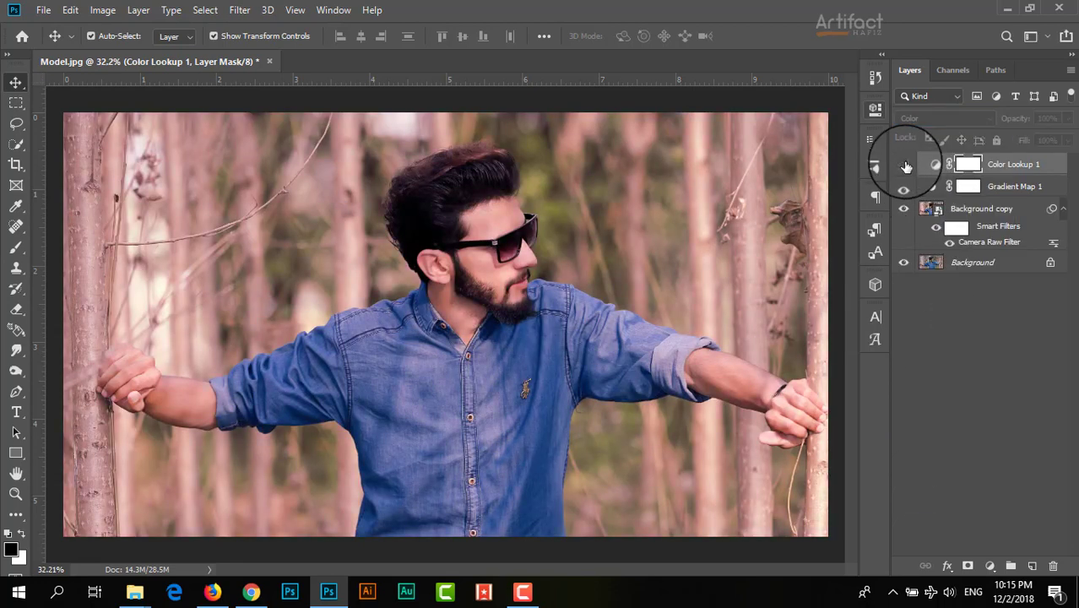
pyautogui.click(905, 165)
pyautogui.click(905, 166)
pyautogui.click(932, 163)
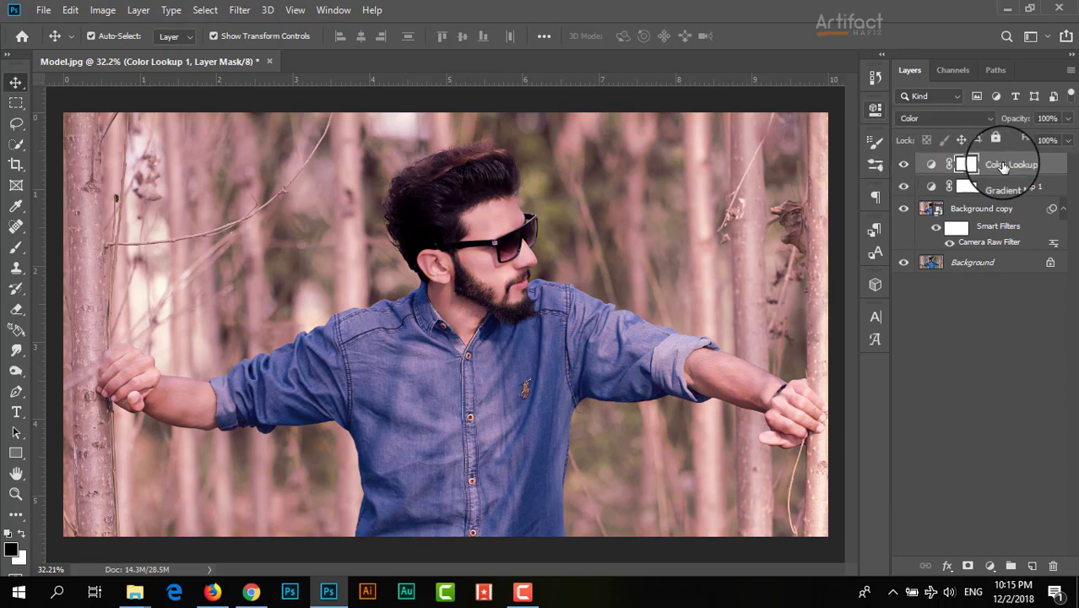
pyautogui.click(990, 566)
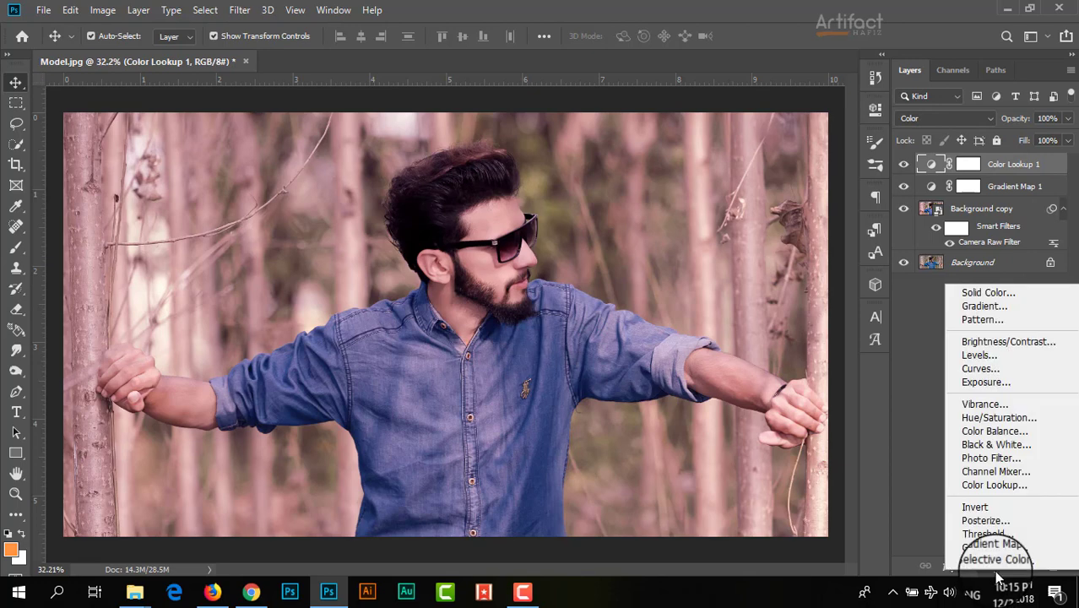
# Add a Warming Filter (85) Photo Filter layer and lower its density to 20%.
pyautogui.click(994, 458)
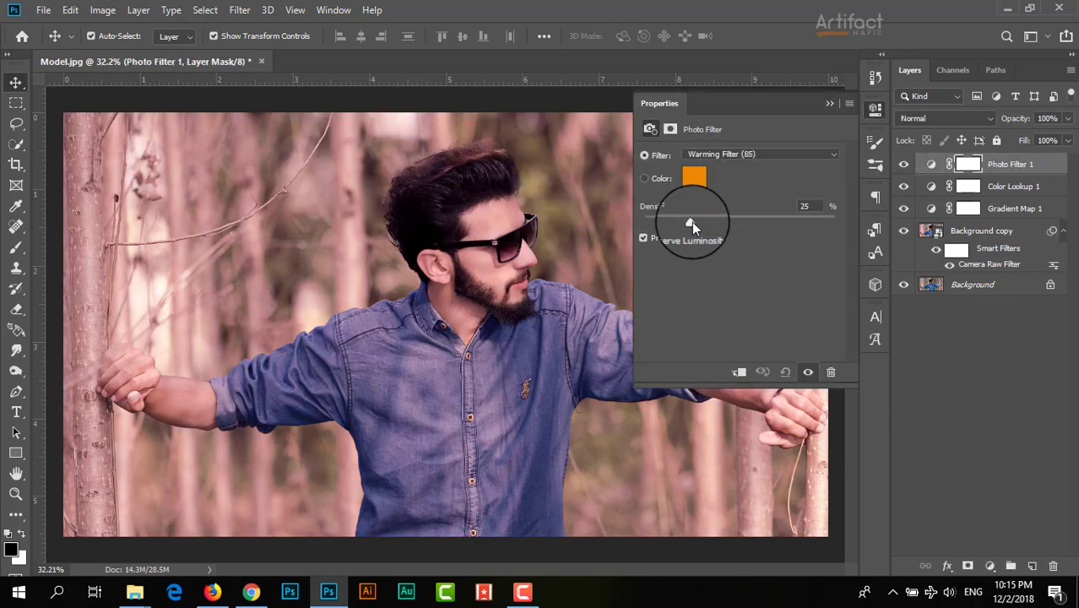
pyautogui.moveTo(689, 221)
pyautogui.mouseDown()
pyautogui.moveTo(662, 220)
pyautogui.moveTo(675, 220)
pyautogui.mouseUp()
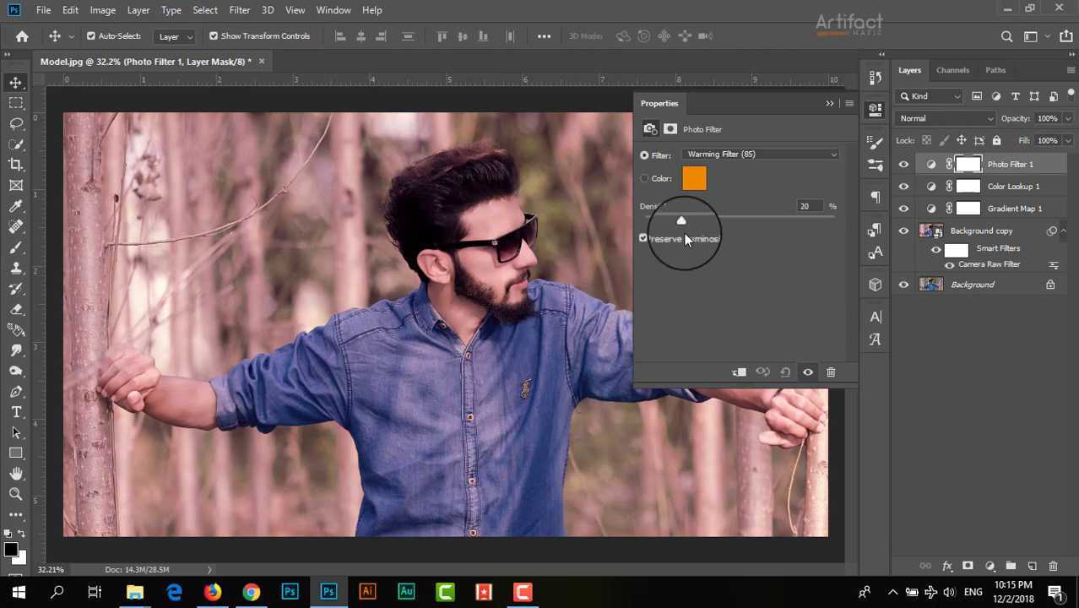
pyautogui.click(828, 102)
# Set the Photo Filter 1 layer's opacity to 11%.
pyautogui.click(1010, 166)
pyautogui.moveTo(1067, 119)
pyautogui.mouseDown()
pyautogui.moveTo(1026, 152)
pyautogui.moveTo(1004, 153)
pyautogui.mouseUp()
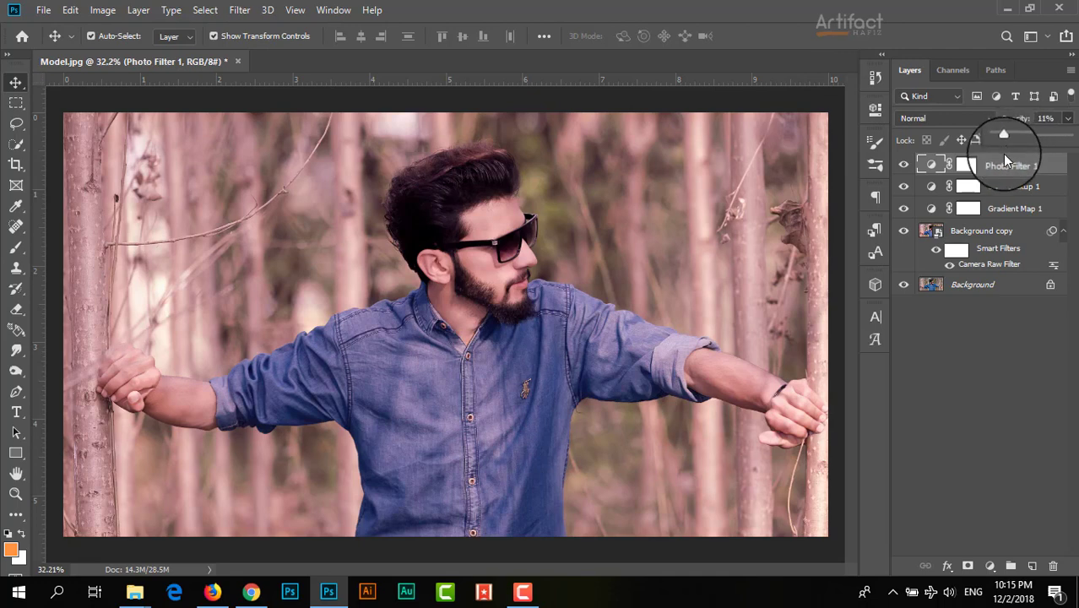
pyautogui.click(906, 166)
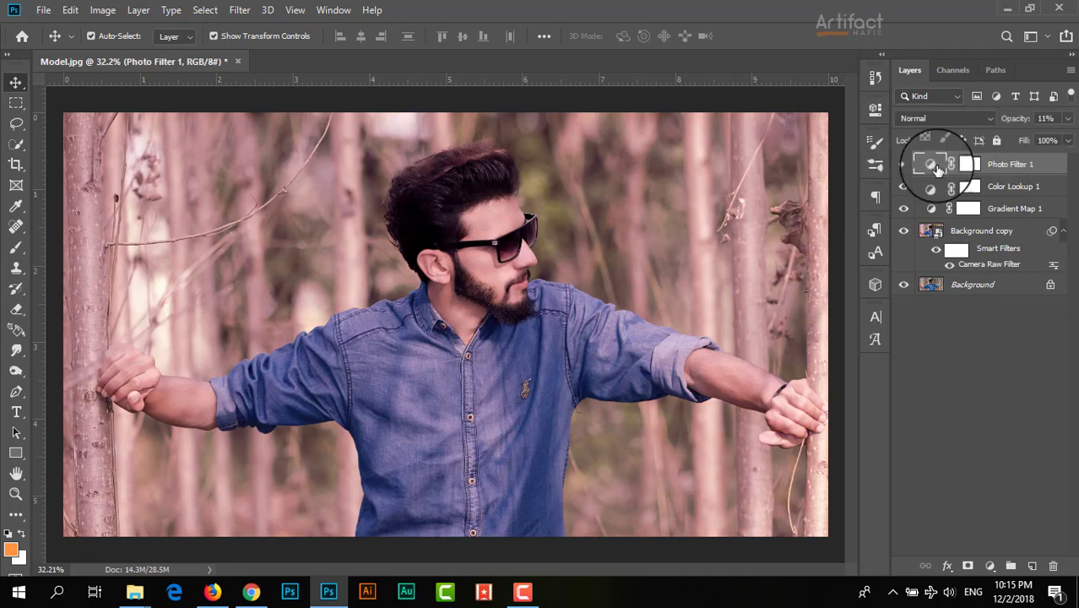
pyautogui.click(989, 565)
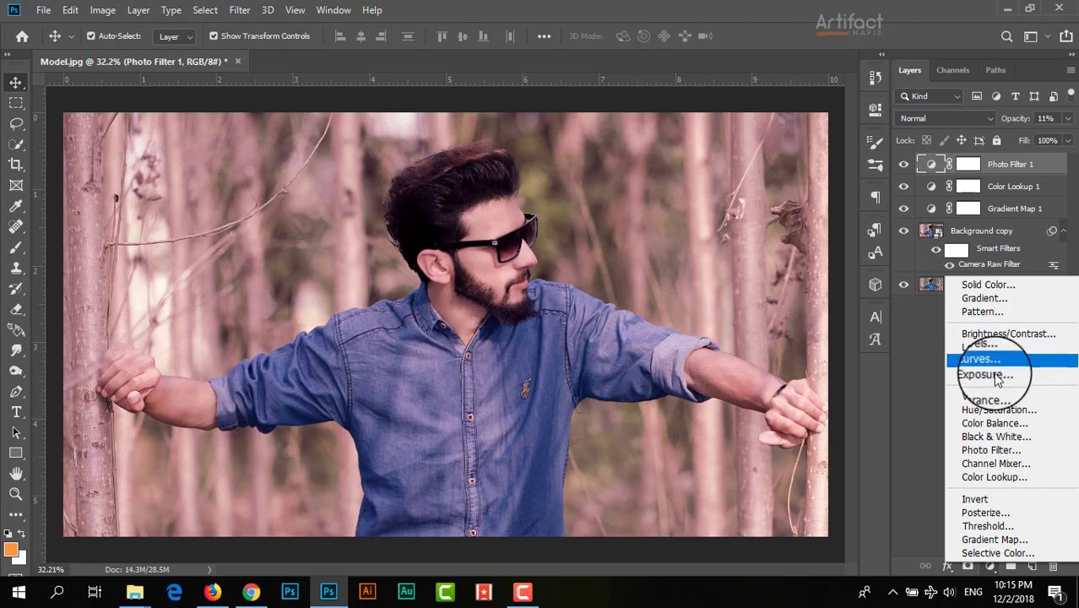
# Add a Color Balance layer with midtones shifted to Red +8 and Blue +7.
pyautogui.click(995, 423)
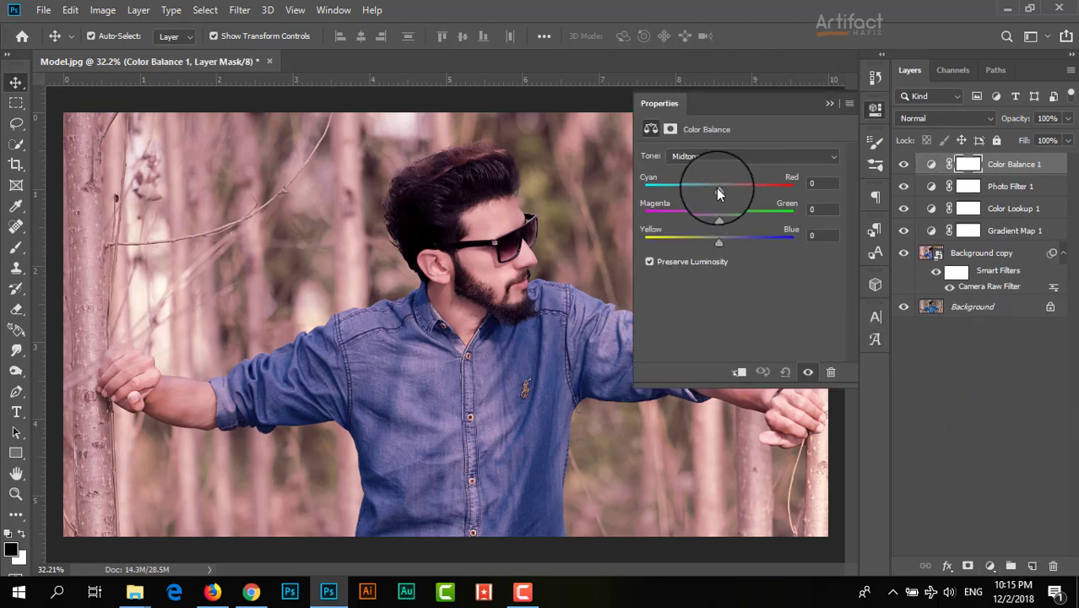
pyautogui.moveTo(717, 187); pyautogui.dragTo(723, 190)
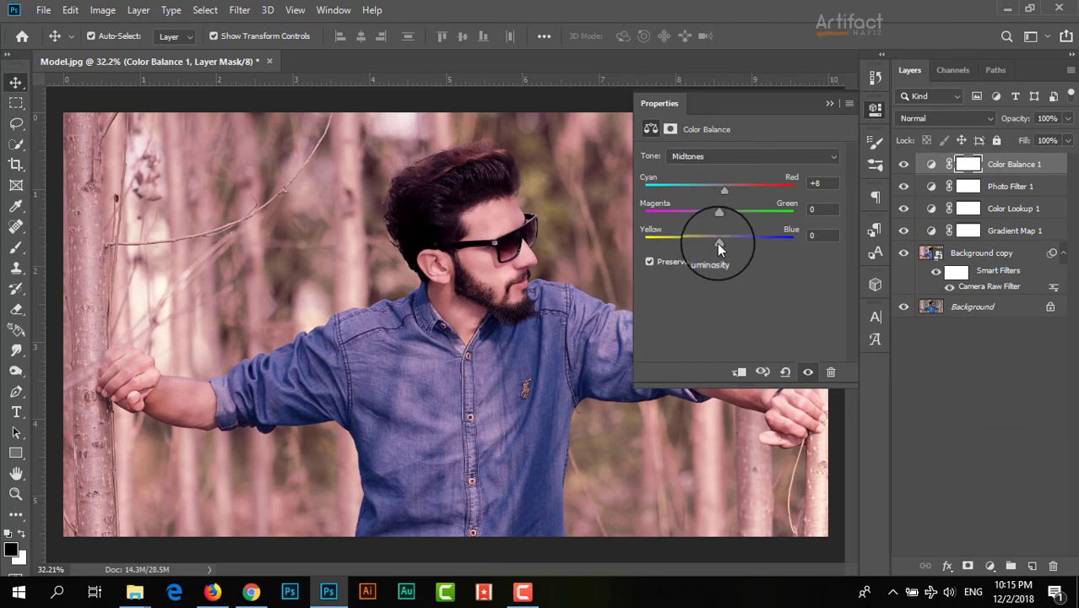
pyautogui.moveTo(717, 243)
pyautogui.mouseDown()
pyautogui.moveTo(706, 243)
pyautogui.moveTo(723, 243)
pyautogui.mouseUp()
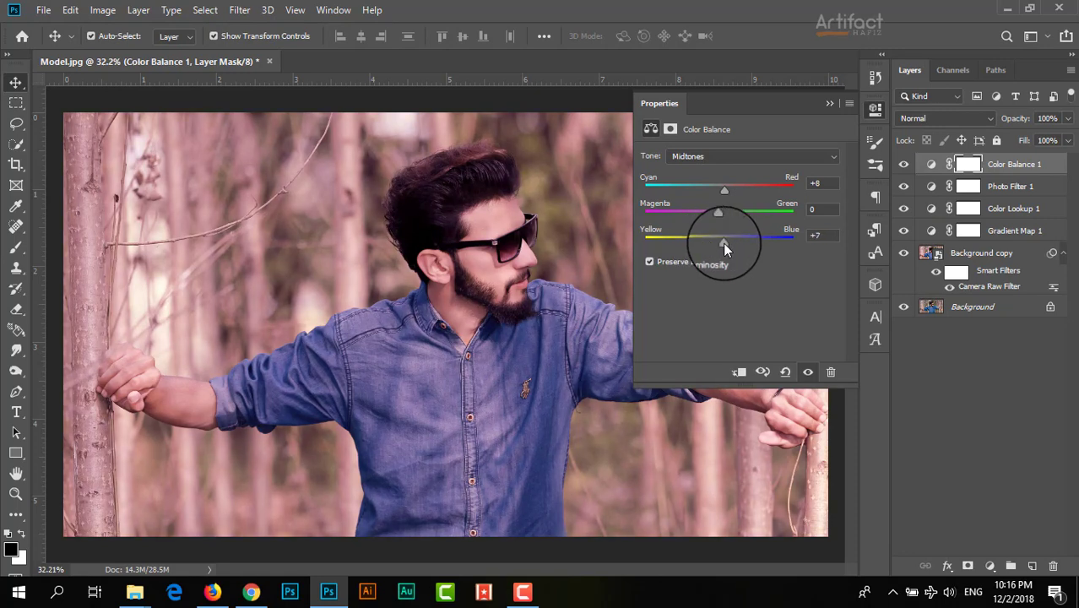
pyautogui.click(830, 104)
# Toggle Color Balance 1's visibility to compare before and after, leaving it on.
pyautogui.click(903, 165)
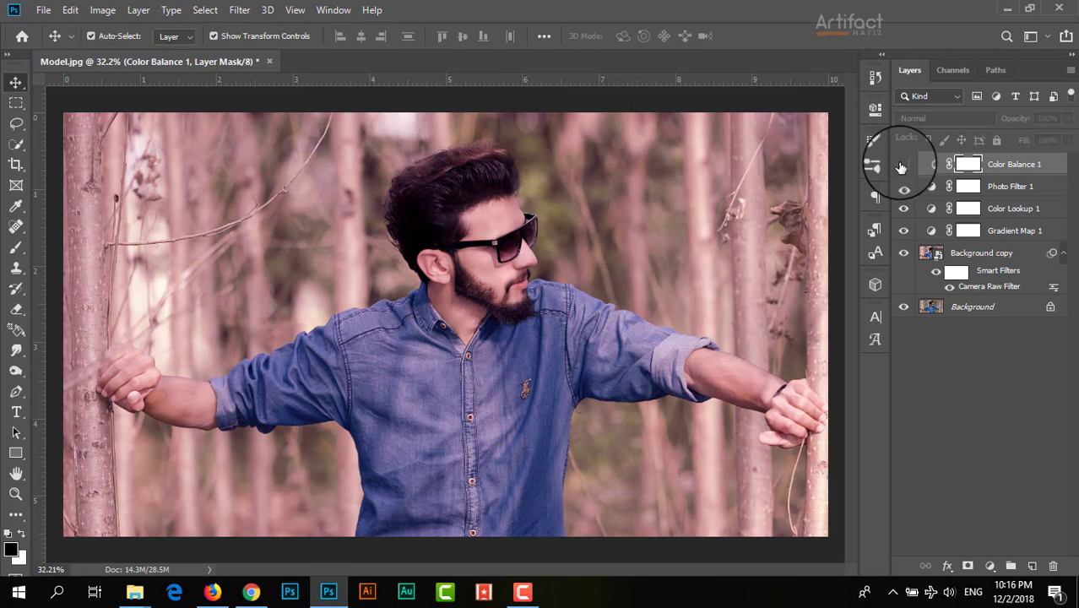
pyautogui.click(903, 166)
pyautogui.click(903, 165)
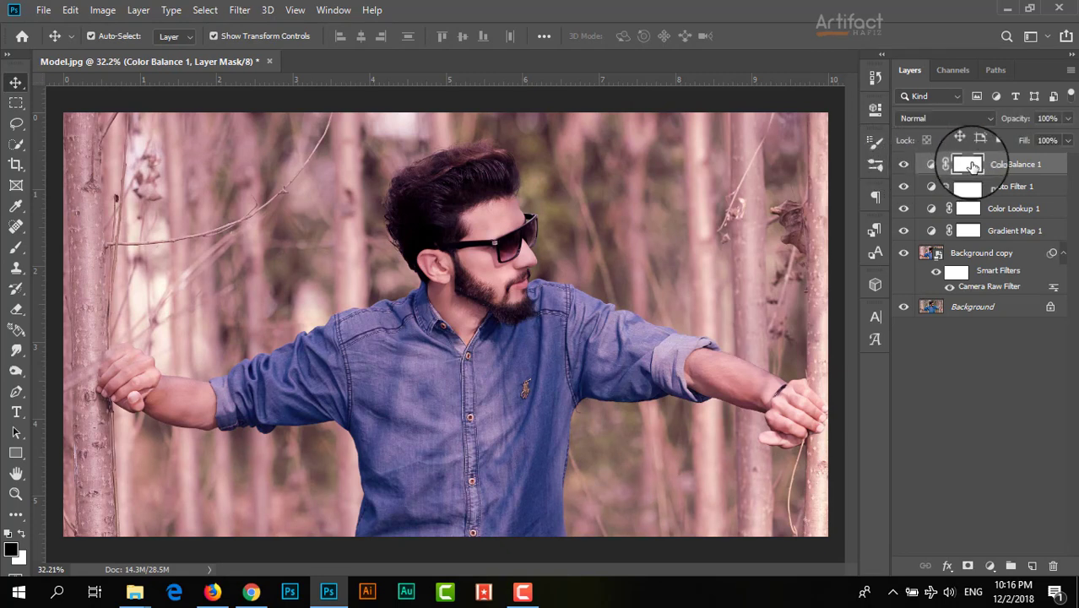
pyautogui.click(987, 566)
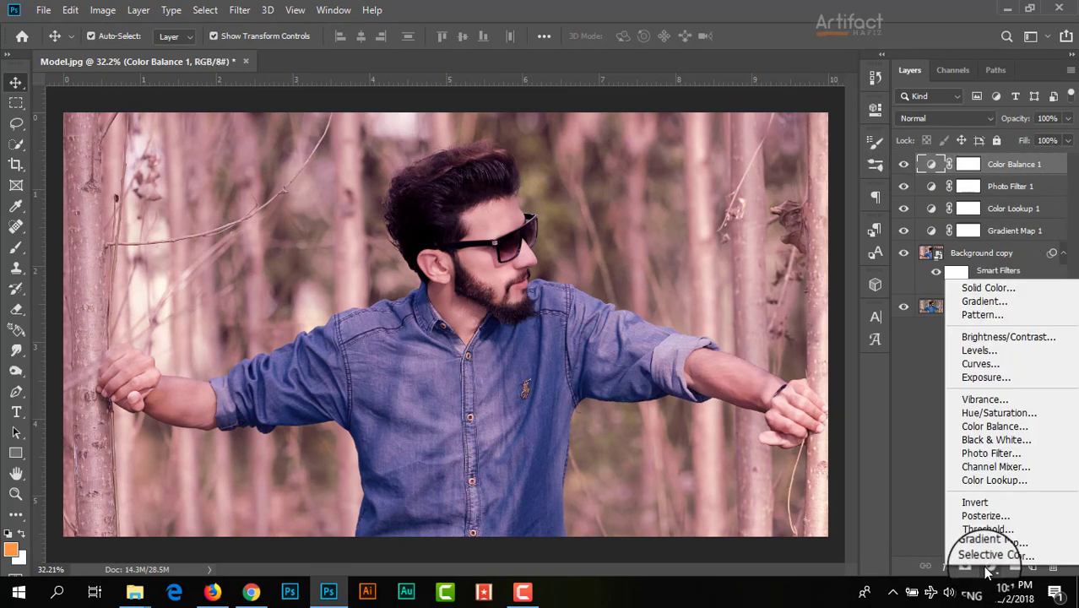
pyautogui.click(992, 360)
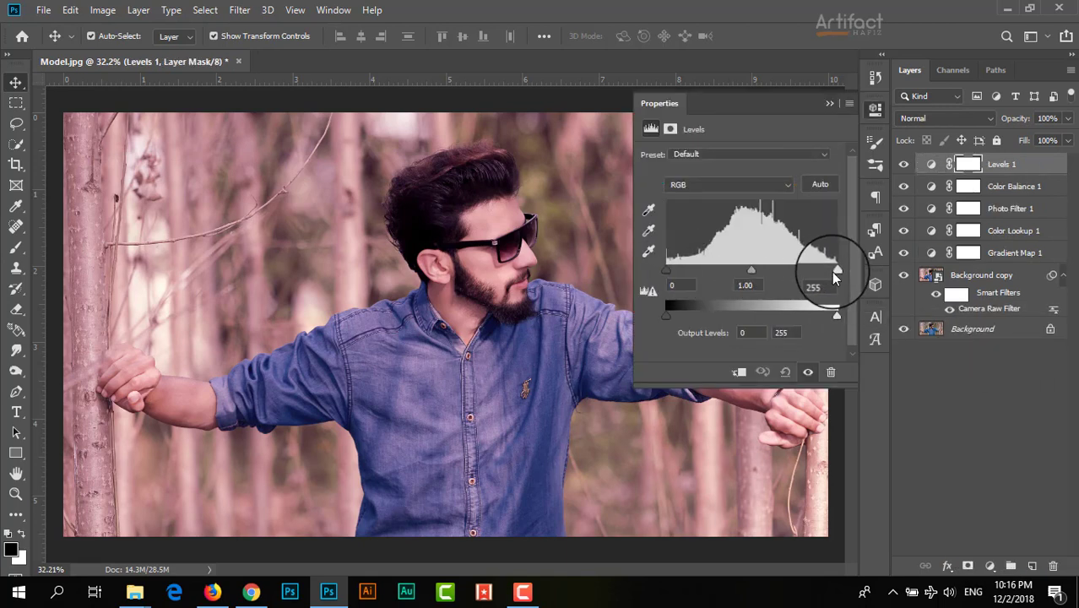
pyautogui.moveTo(841, 270); pyautogui.dragTo(836, 271)
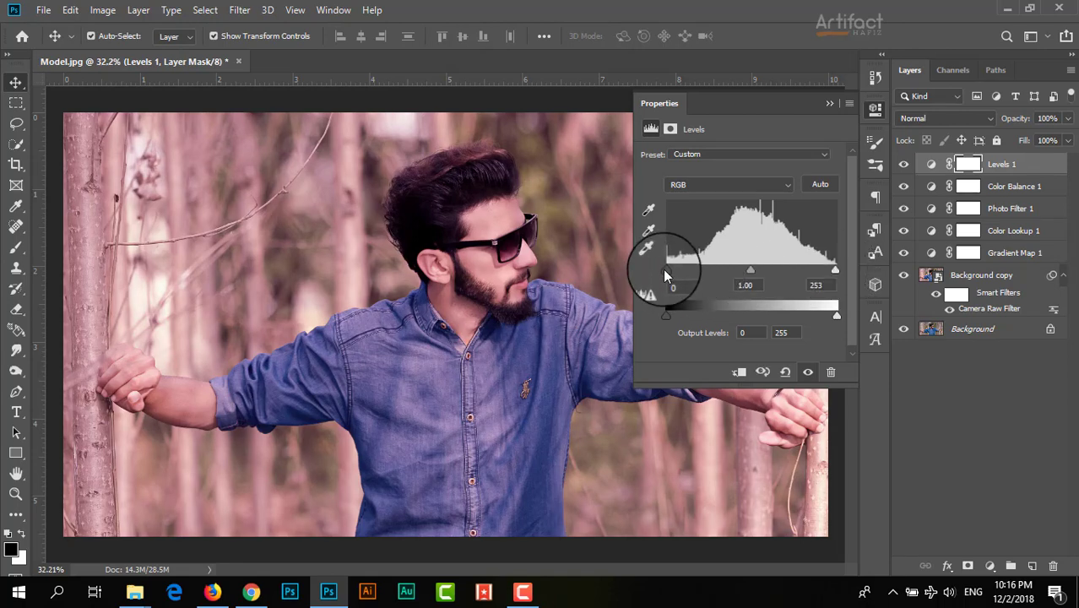
pyautogui.moveTo(664, 271)
pyautogui.mouseDown()
pyautogui.moveTo(677, 270)
pyautogui.moveTo(663, 270)
pyautogui.mouseUp()
pyautogui.click(827, 106)
pyautogui.click(931, 164)
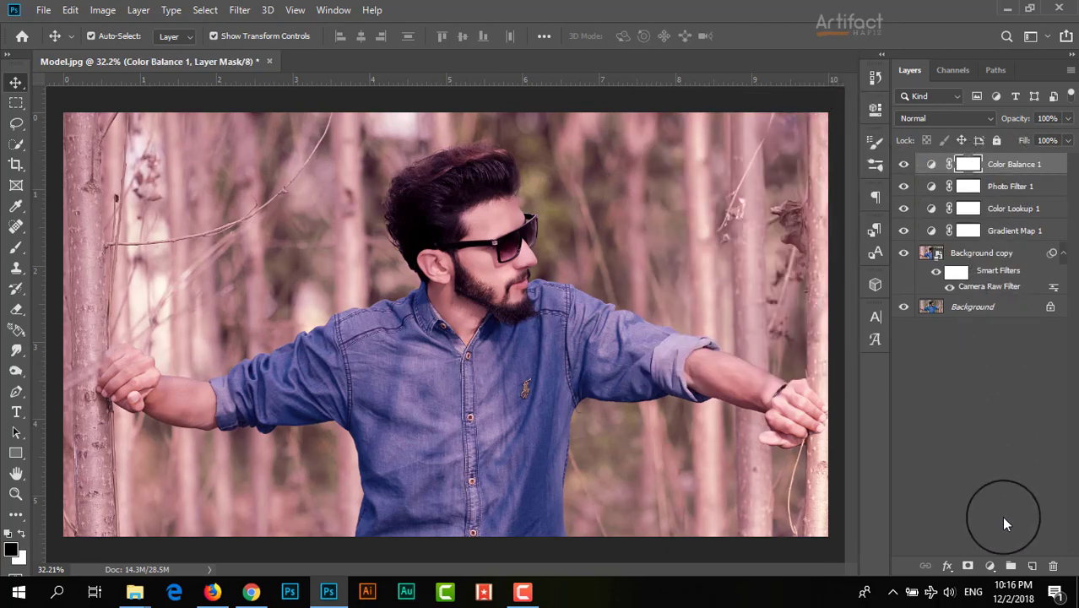
# Add an Exposure adjustment layer and nudge its Offset to about +0.0042.
pyautogui.click(990, 566)
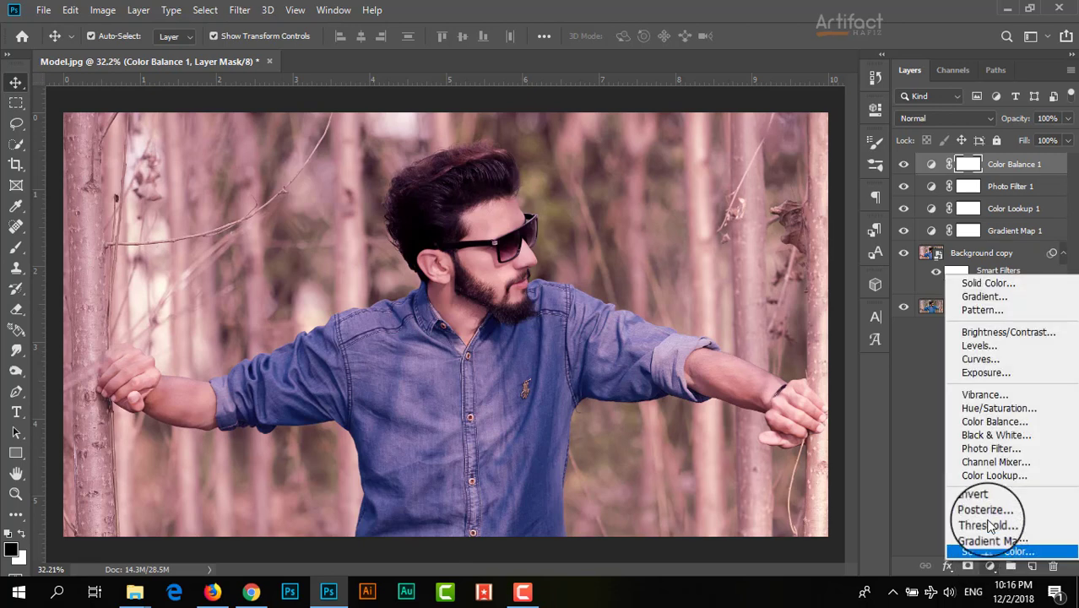
pyautogui.click(985, 372)
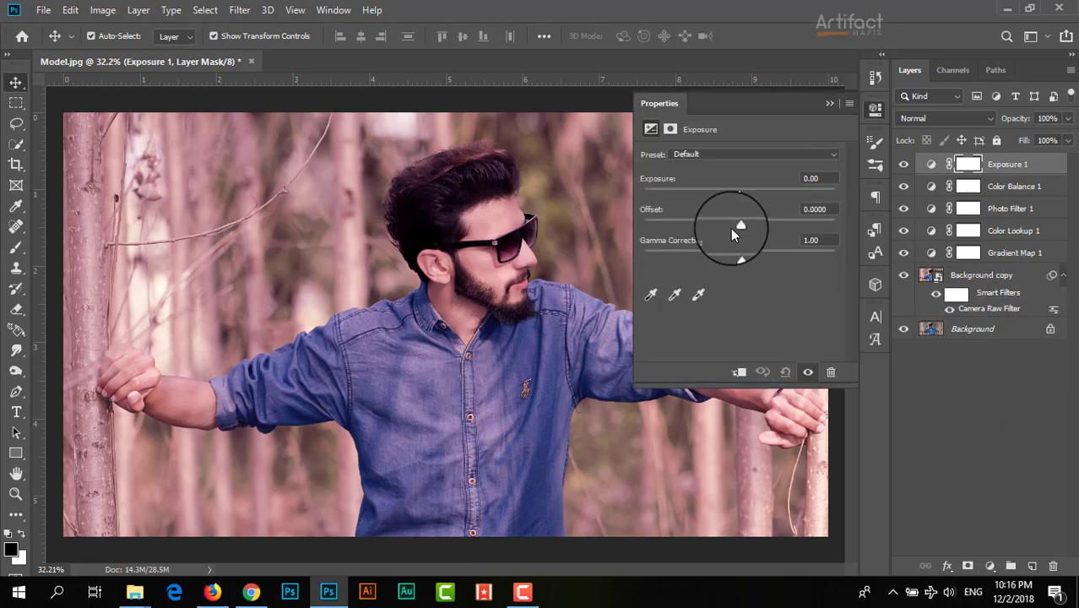
pyautogui.click(738, 224)
pyautogui.moveTo(739, 224); pyautogui.dragTo(742, 222)
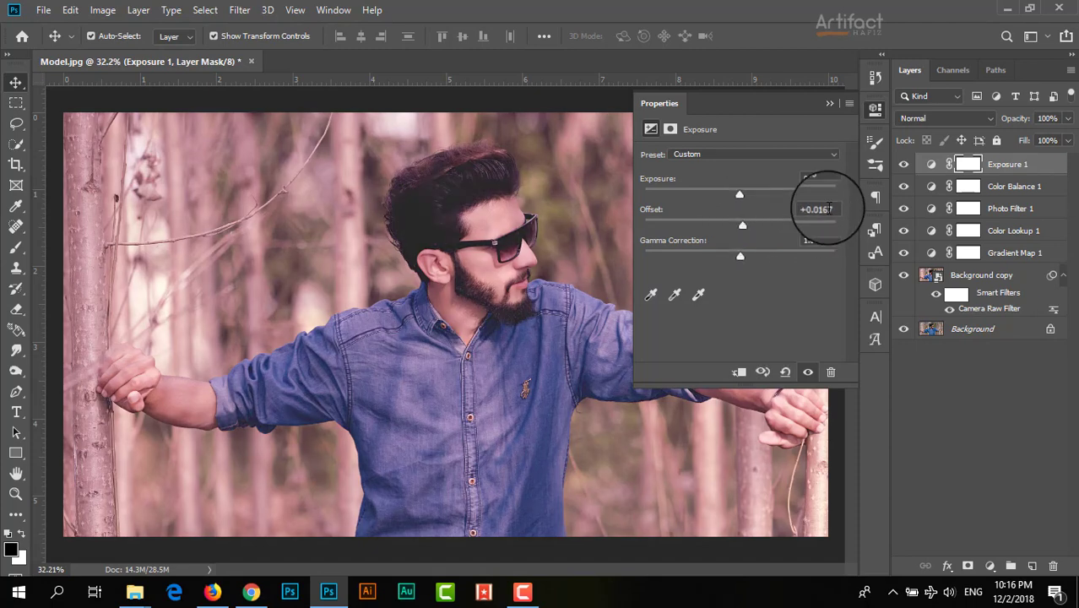
pyautogui.moveTo(743, 226); pyautogui.dragTo(740, 226)
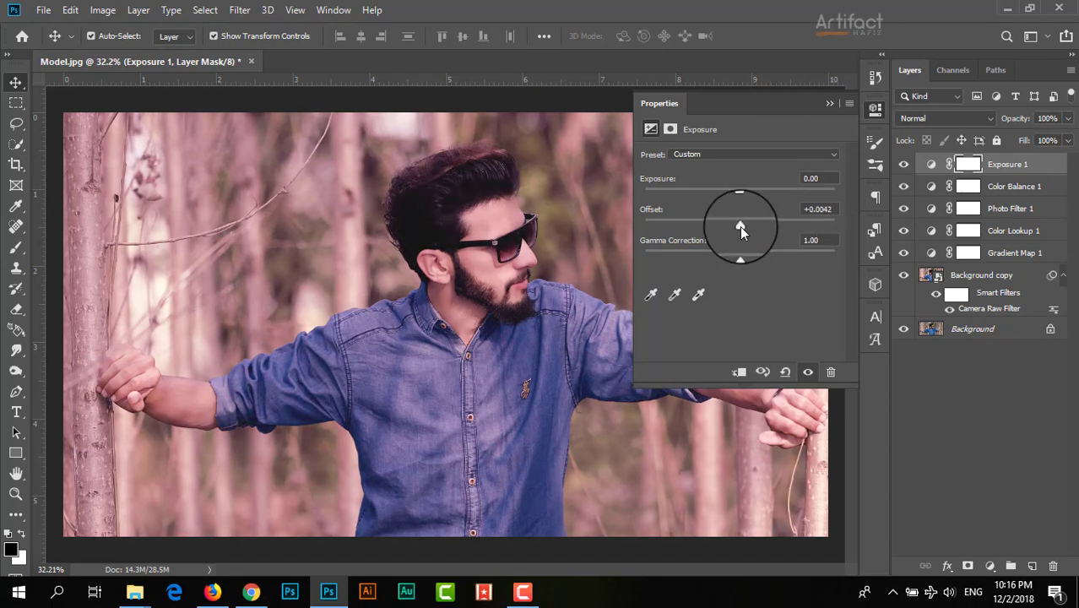
pyautogui.click(831, 101)
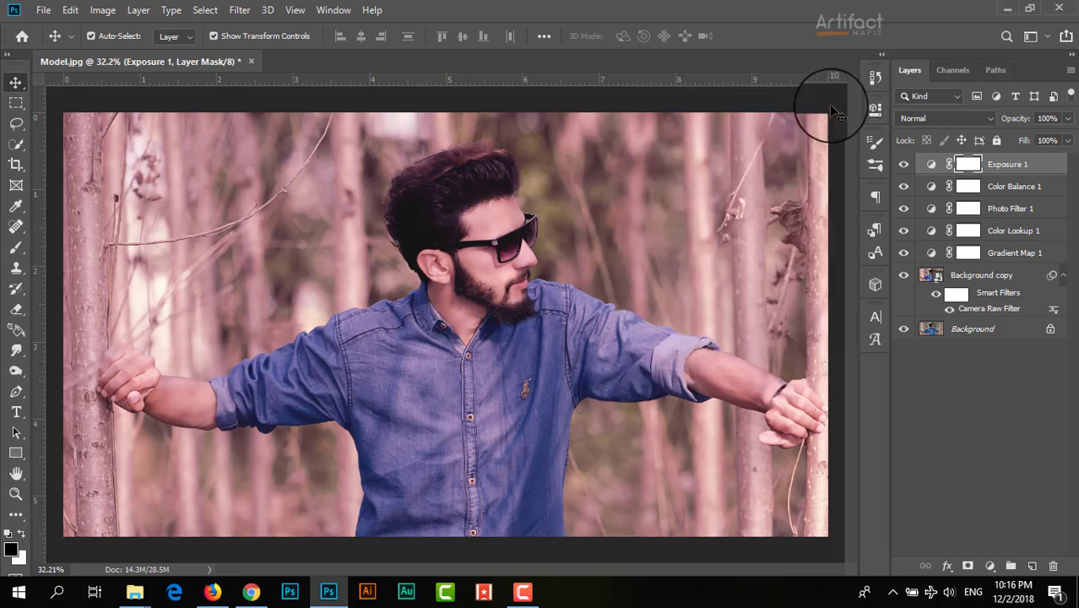
pyautogui.click(904, 164)
pyautogui.click(903, 165)
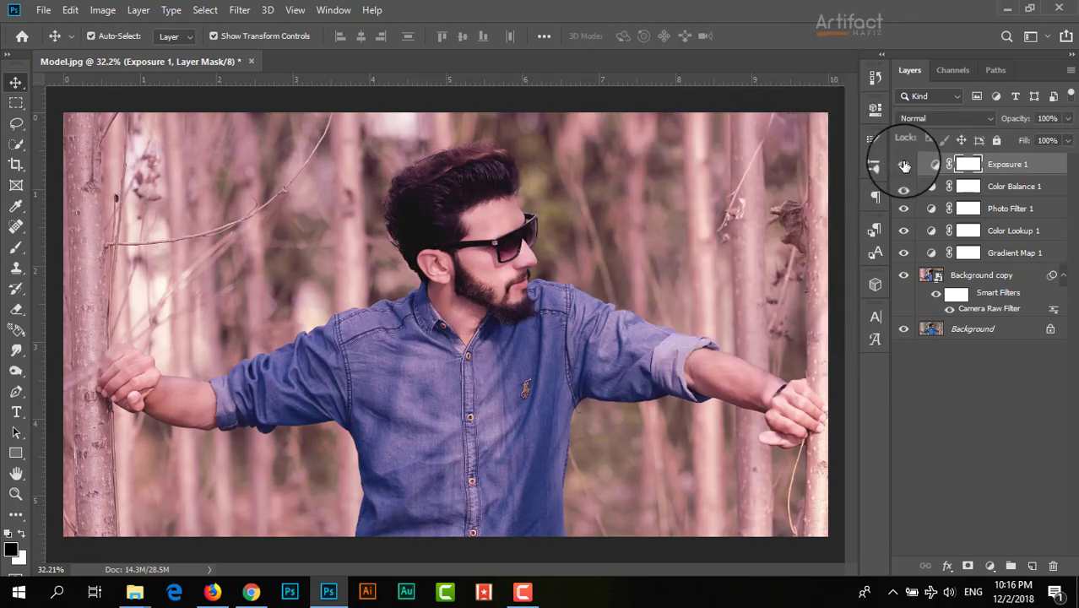
pyautogui.keyDown('alt'); pyautogui.click(903, 329); pyautogui.keyUp('alt')
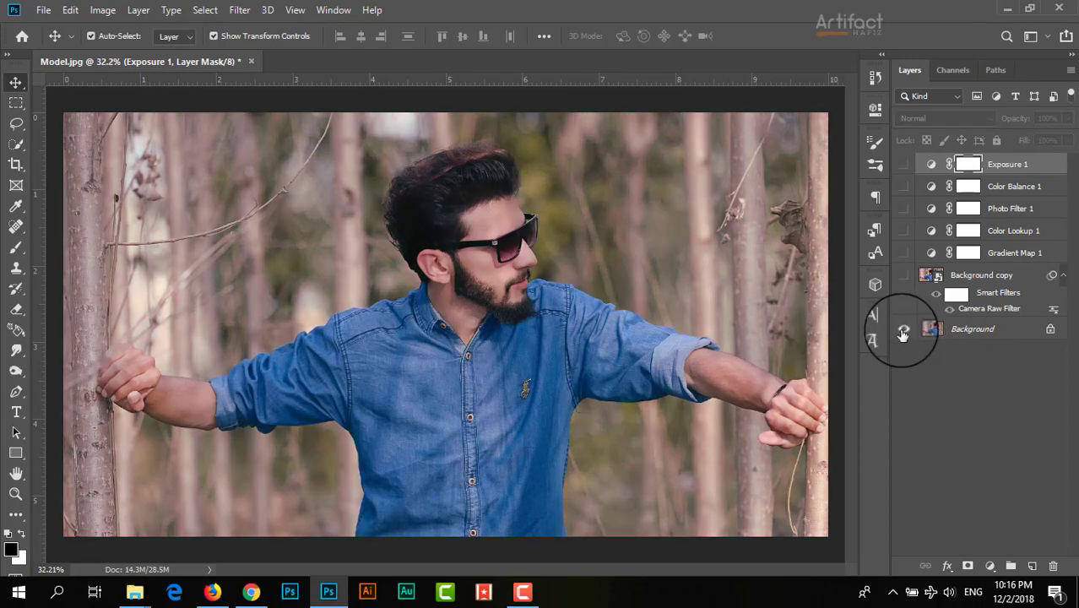
pyautogui.keyDown('alt'); pyautogui.click(903, 329); pyautogui.keyUp('alt')
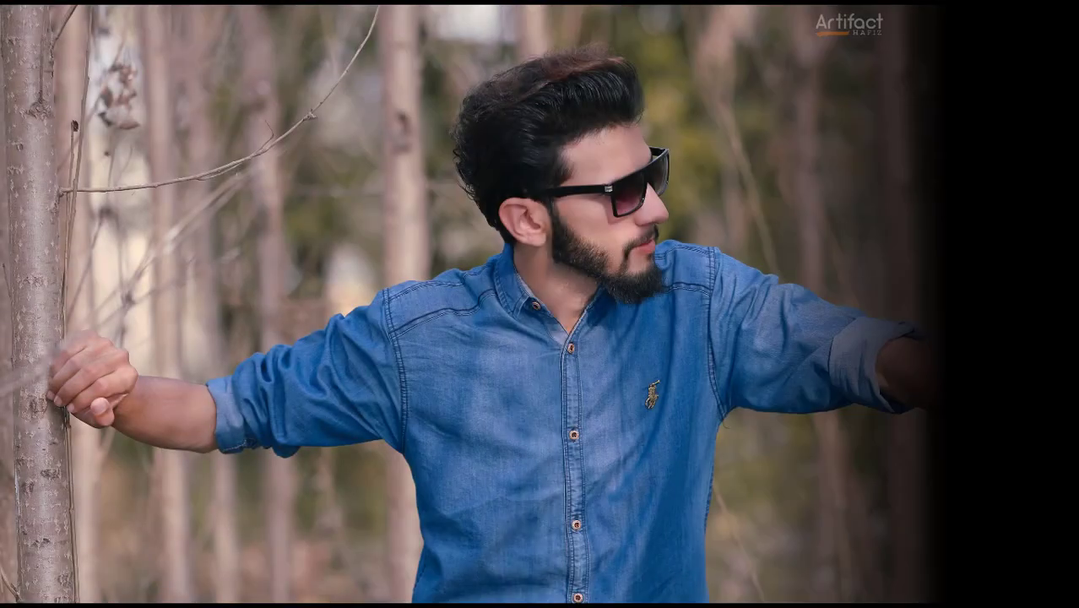